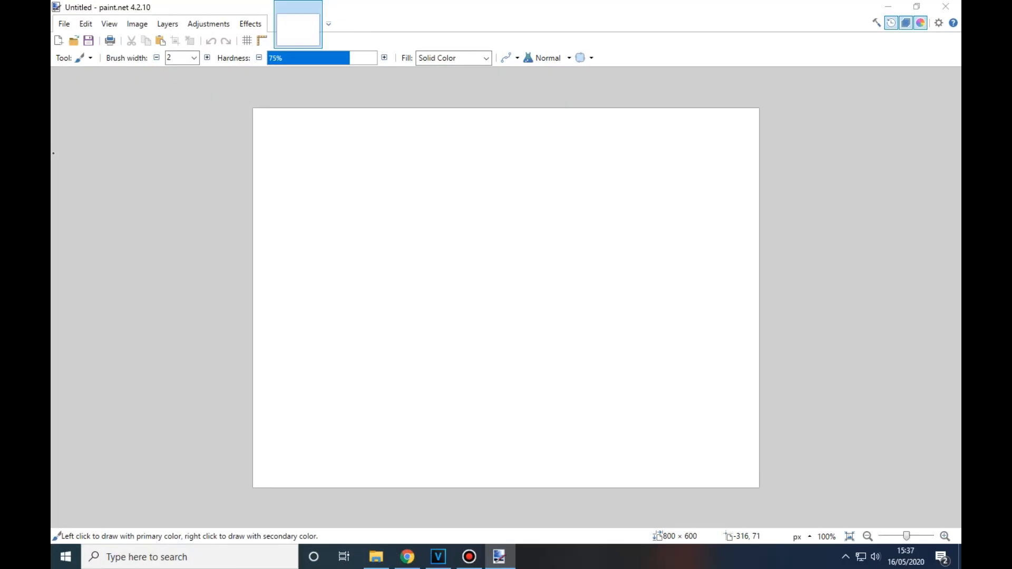
# - Open the rolled rib-of-beef image and erase everything around the cut meat face using the Eraser with a brush width of 150
pyautogui.moveTo(474, 226); pyautogui.dragTo(473, 227)
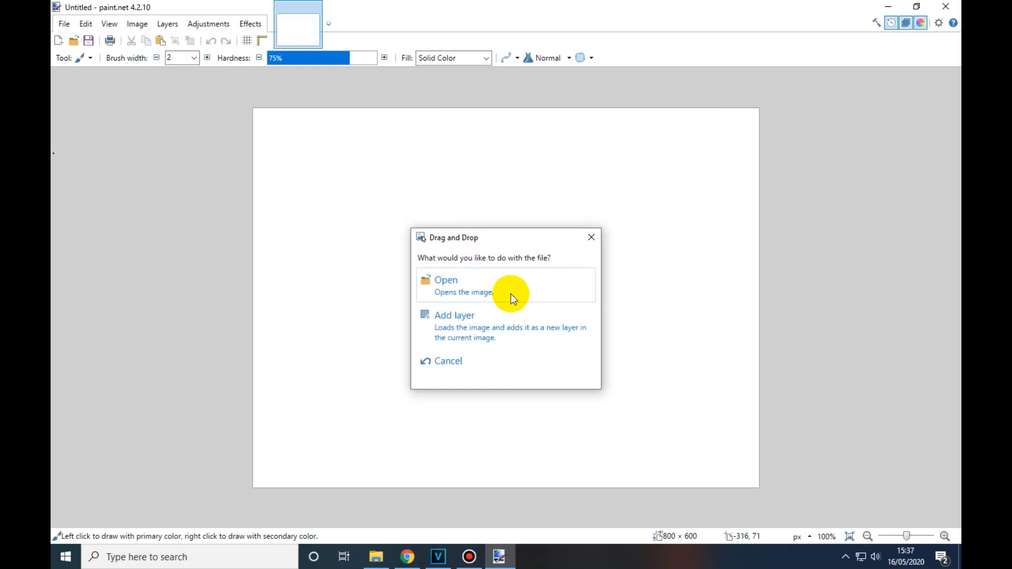
pyautogui.click(496, 290)
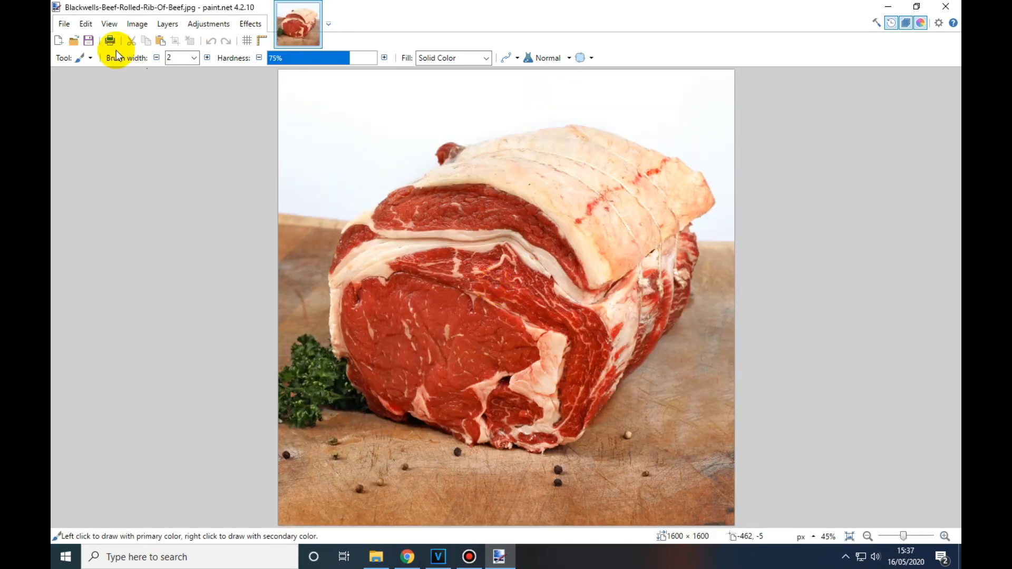
pyautogui.click(85, 58)
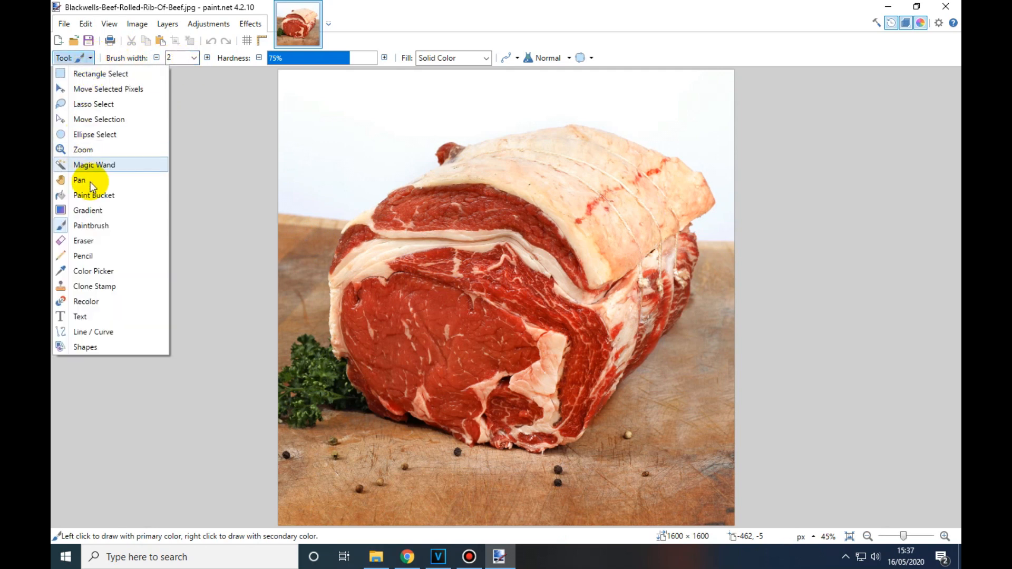
pyautogui.click(85, 239)
pyautogui.click(194, 57)
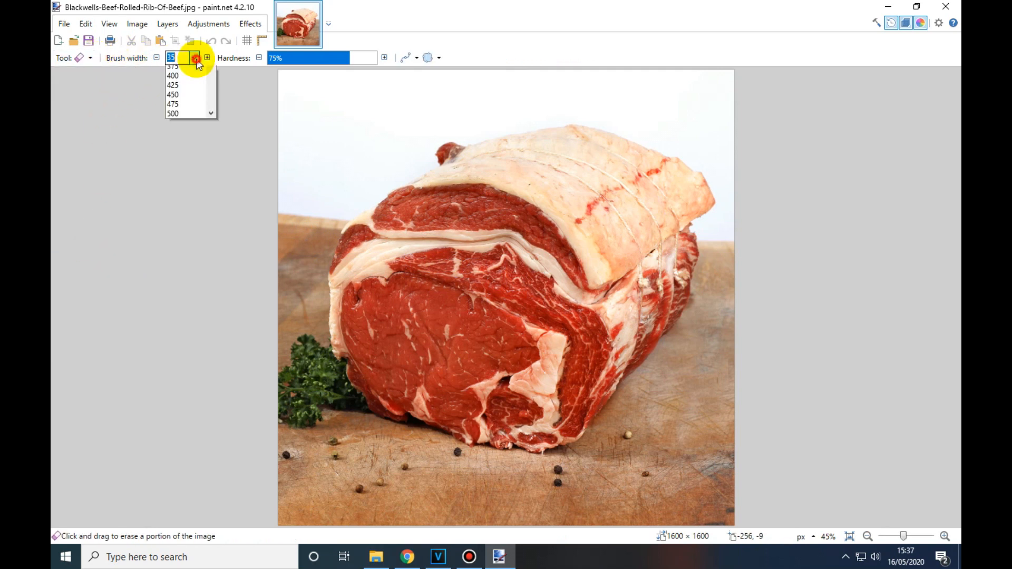
pyautogui.click(186, 213)
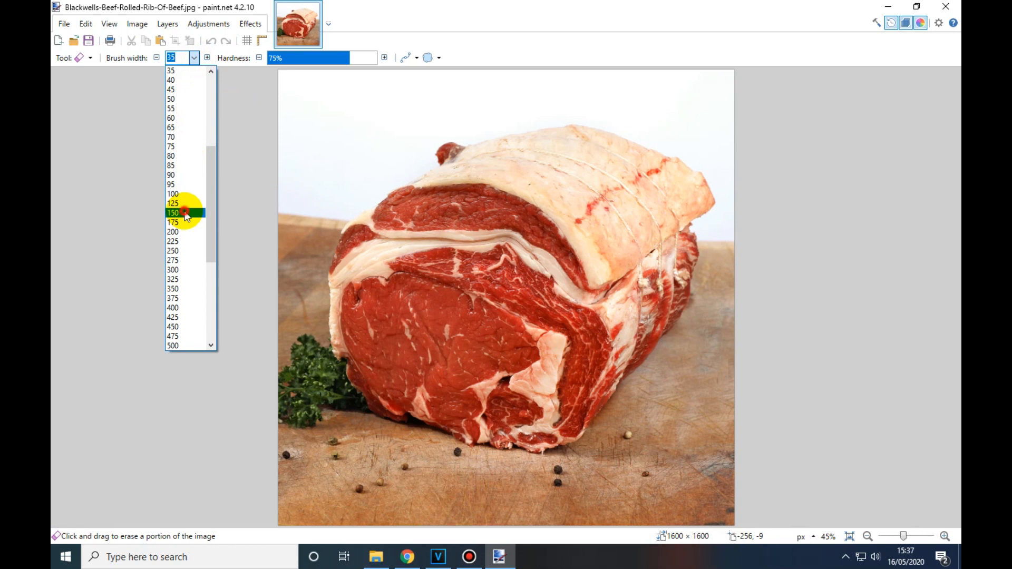
pyautogui.moveTo(318, 108)
pyautogui.mouseDown()
pyautogui.moveTo(305, 97)
pyautogui.moveTo(323, 87)
pyautogui.moveTo(300, 106)
pyautogui.moveTo(354, 109)
pyautogui.moveTo(369, 124)
pyautogui.moveTo(299, 184)
pyautogui.moveTo(509, 86)
pyautogui.moveTo(309, 355)
pyautogui.moveTo(506, 468)
pyautogui.moveTo(570, 460)
pyautogui.mouseUp()
pyautogui.moveTo(443, 155)
pyautogui.mouseDown()
pyautogui.moveTo(457, 162)
pyautogui.moveTo(418, 158)
pyautogui.moveTo(554, 176)
pyautogui.moveTo(631, 321)
pyautogui.moveTo(315, 253)
pyautogui.moveTo(362, 174)
pyautogui.moveTo(705, 116)
pyautogui.moveTo(723, 248)
pyautogui.moveTo(695, 441)
pyautogui.moveTo(305, 355)
pyautogui.moveTo(299, 425)
pyautogui.moveTo(317, 438)
pyautogui.mouseUp()
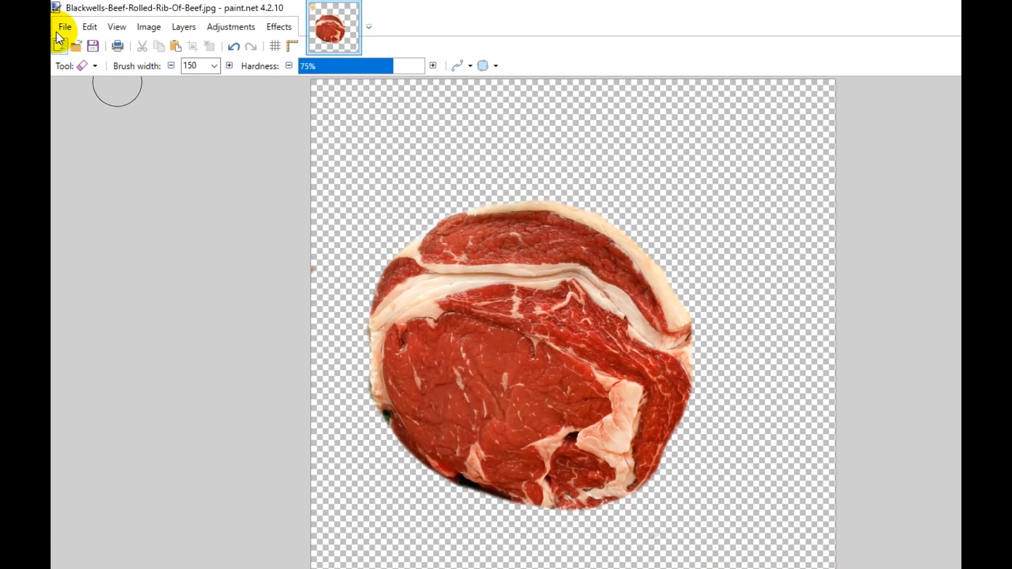
# - Save the meat cut-out to the Desktop as a PNG named ArmEnd, keeping the Auto-detect bit depth
pyautogui.click(64, 29)
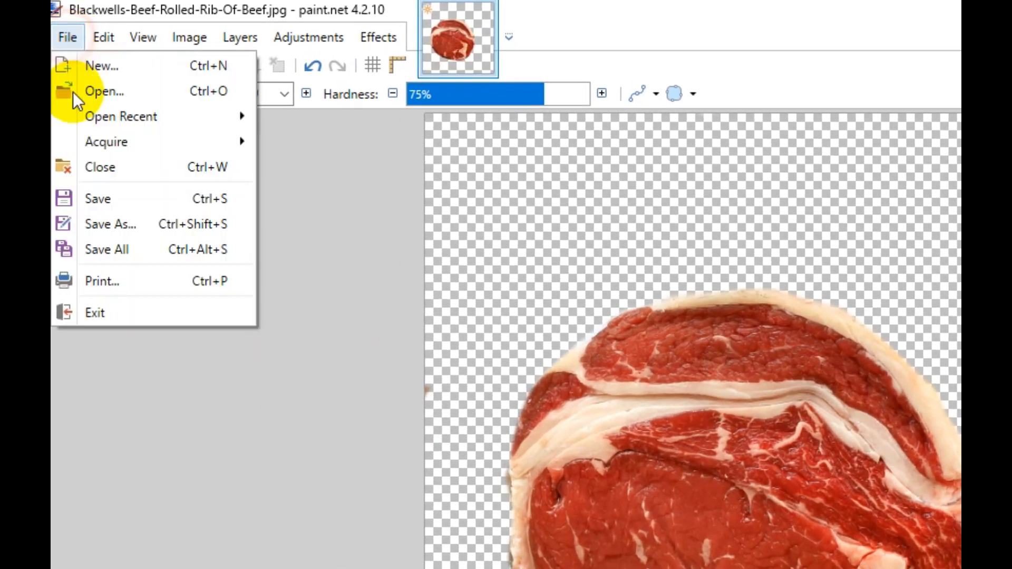
pyautogui.click(114, 226)
pyautogui.click(131, 179)
pyautogui.click(293, 425)
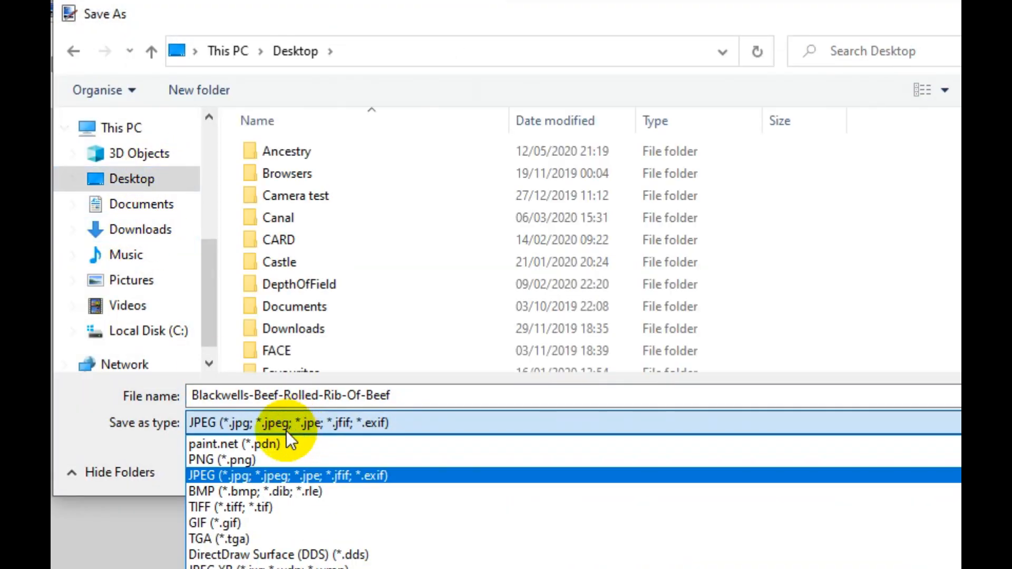
pyautogui.click(278, 457)
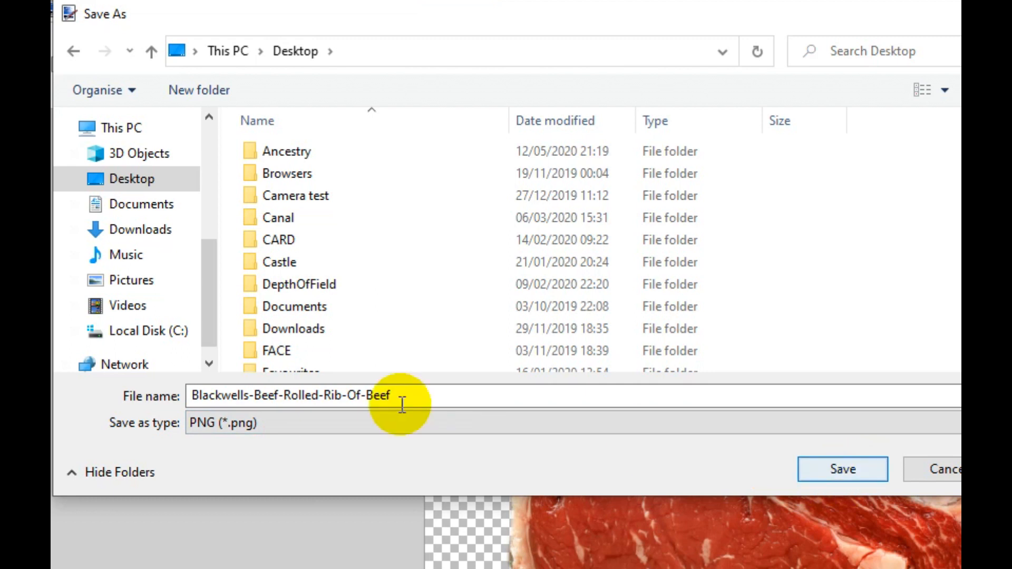
pyautogui.moveTo(191, 396); pyautogui.dragTo(409, 396)
pyautogui.write('ArmEnd')
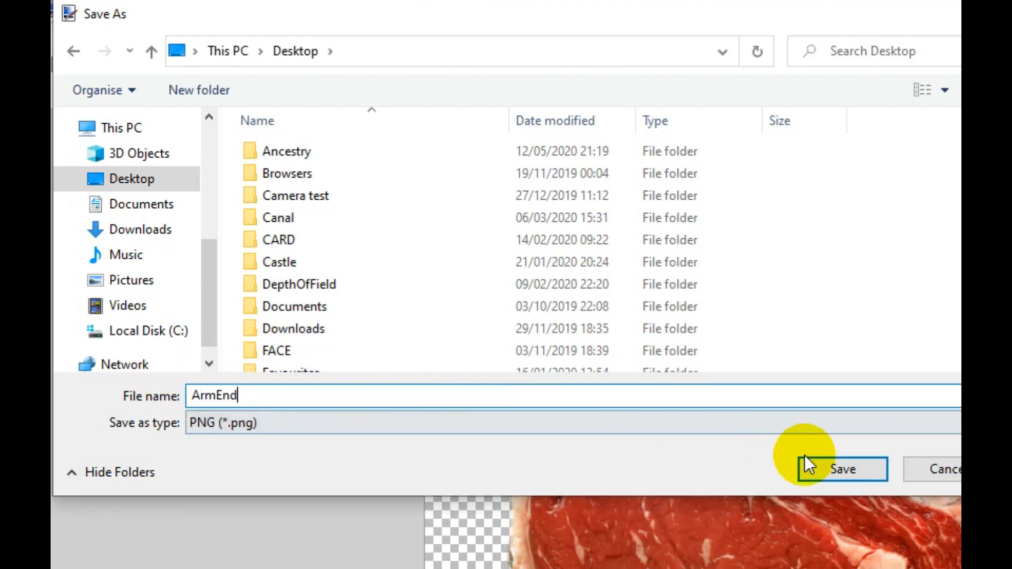
pyautogui.click(833, 470)
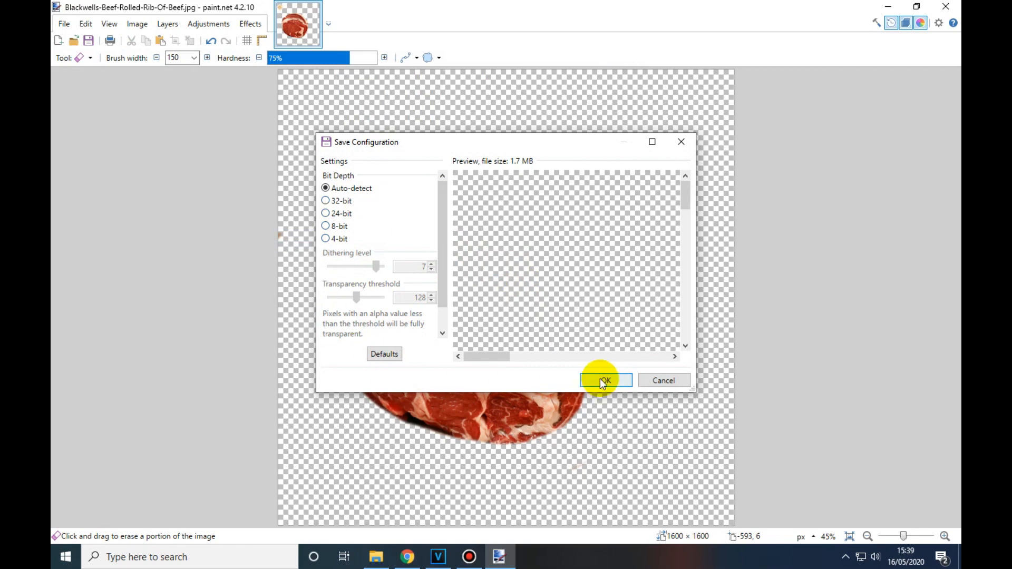
pyautogui.click(604, 381)
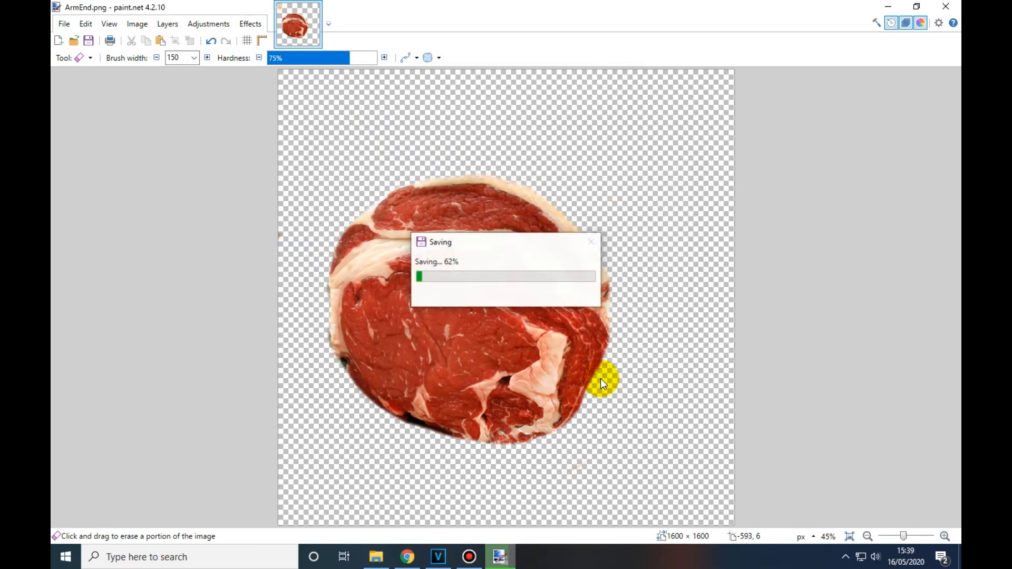
# - Close the image editor, switch to VEGAS Pro and add MVI_1590.MOV to the timeline, matching the project video settings to it
pyautogui.click(946, 6)
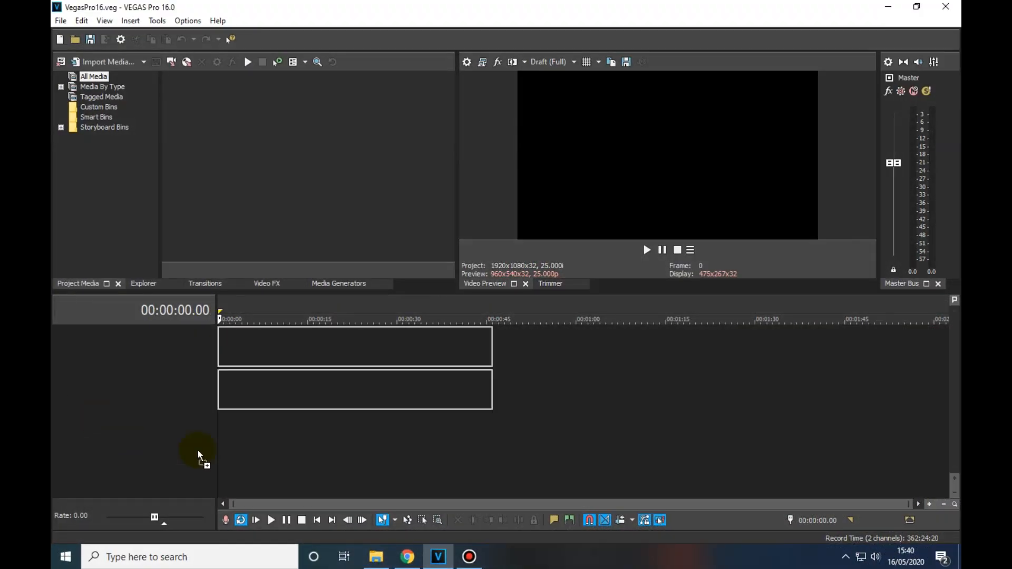
pyautogui.moveTo(200, 456); pyautogui.dragTo(462, 432)
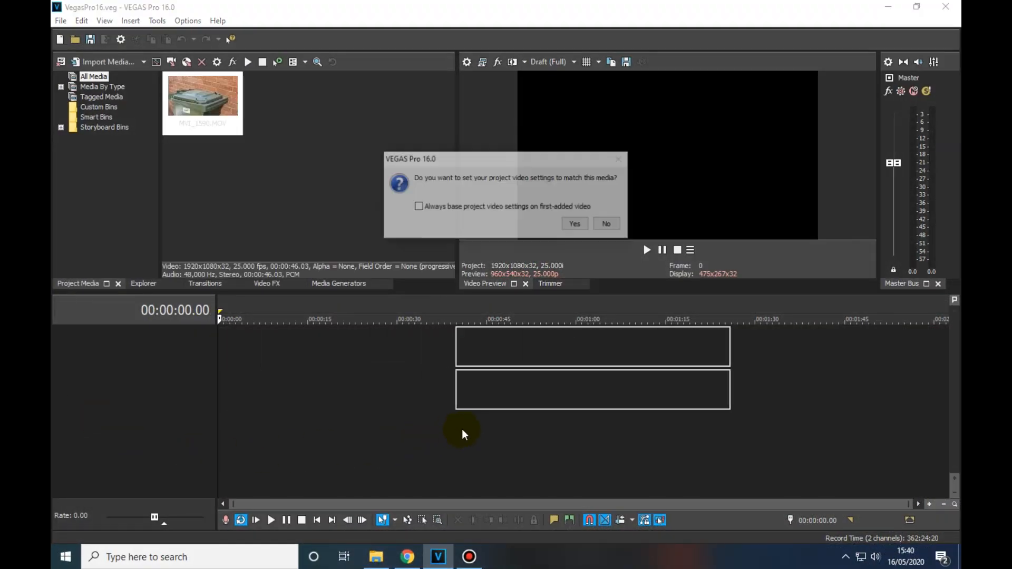
pyautogui.click(578, 225)
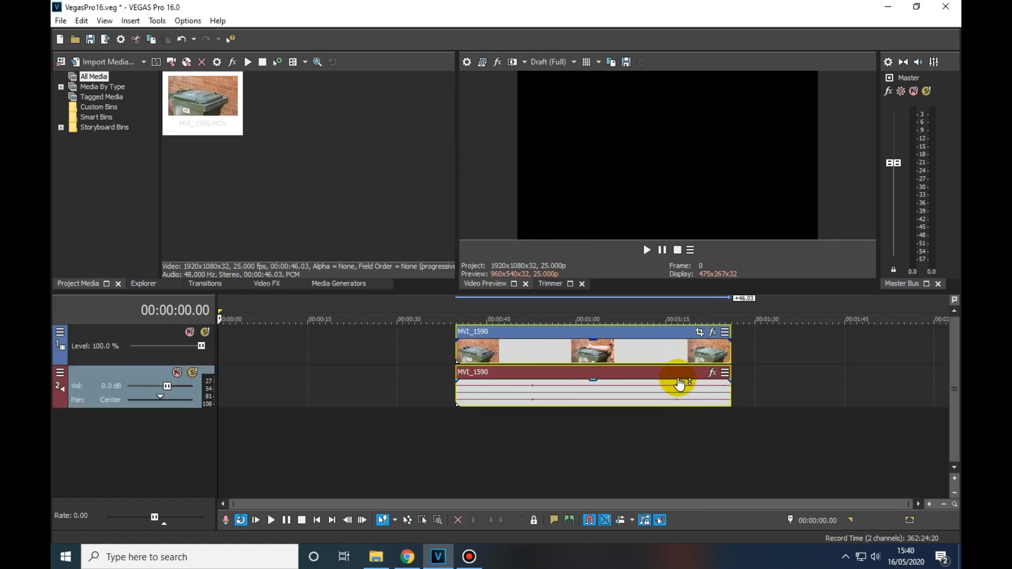
# - Ignore event grouping so the clip's audio separates from its video, and delete the audio event
pyautogui.click(660, 520)
pyautogui.moveTo(653, 385); pyautogui.dragTo(750, 383)
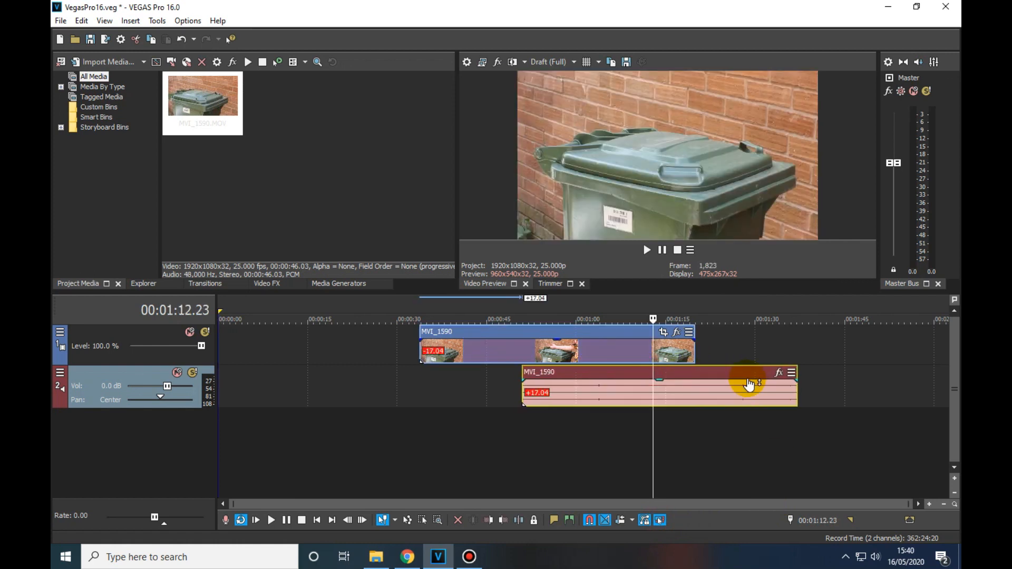
pyautogui.press('Delete')
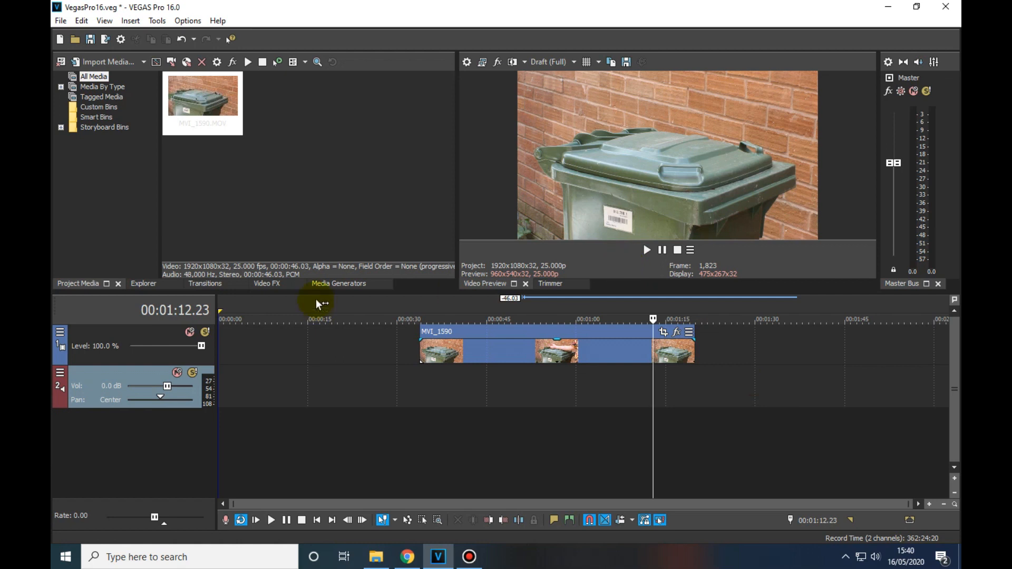
# - Split the bin clip at 00:00:43.07, just before the person enters the frame, and shift the second part along the track
pyautogui.click(438, 311)
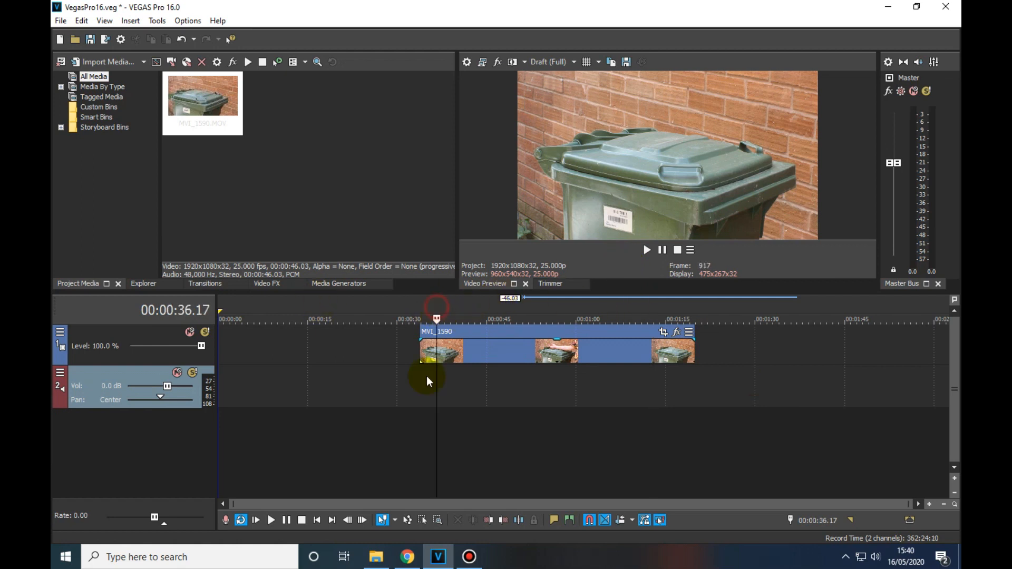
pyautogui.click(288, 520)
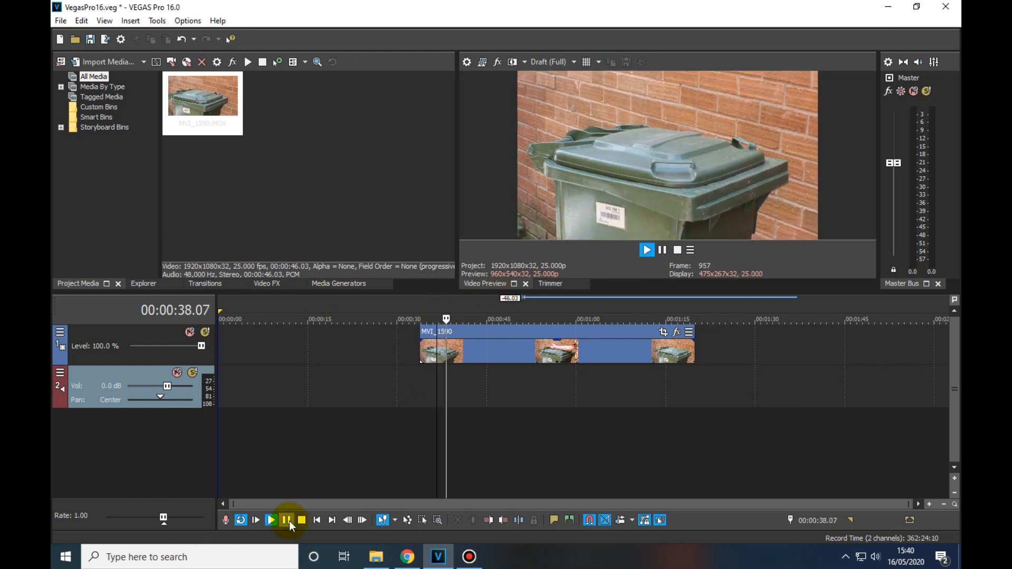
pyautogui.click(611, 307)
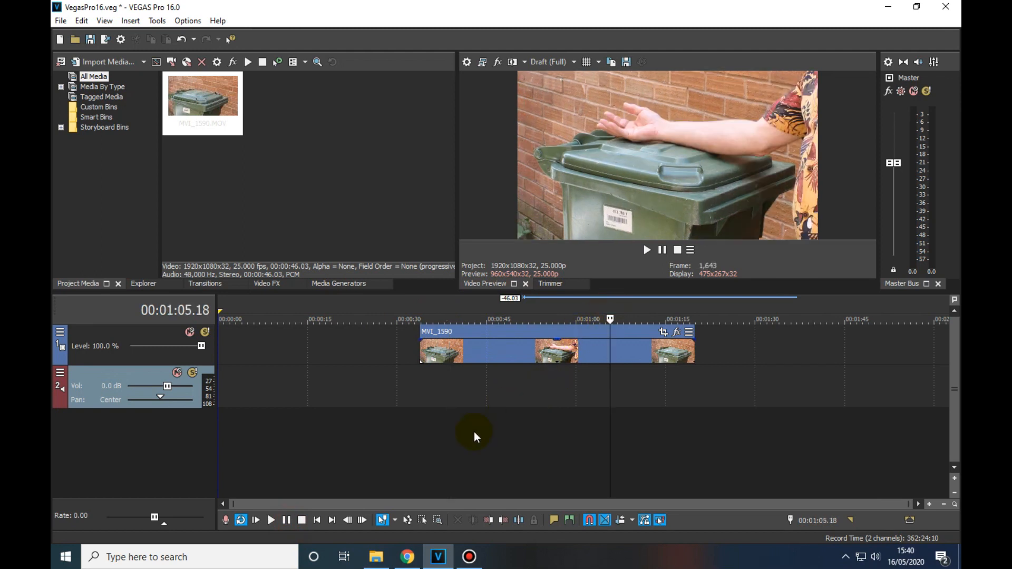
pyautogui.click(273, 520)
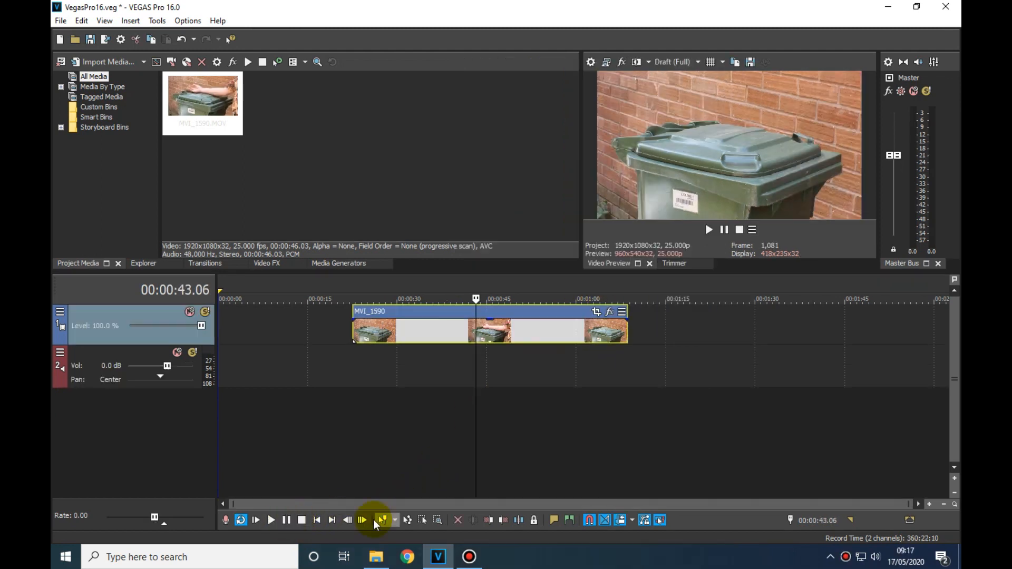
pyautogui.click(364, 520)
pyautogui.click(363, 521)
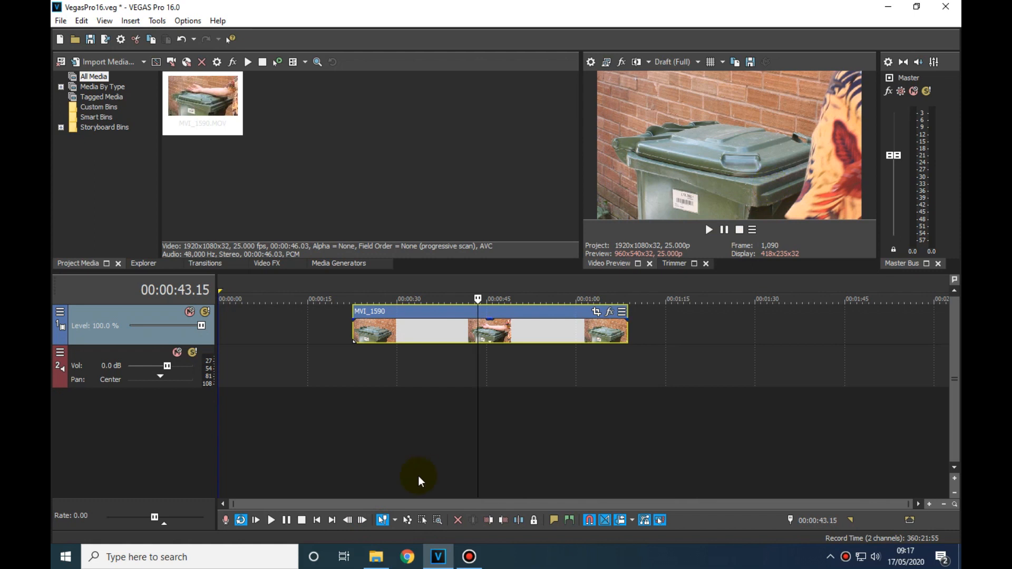
pyautogui.click(348, 521)
pyautogui.click(348, 521)
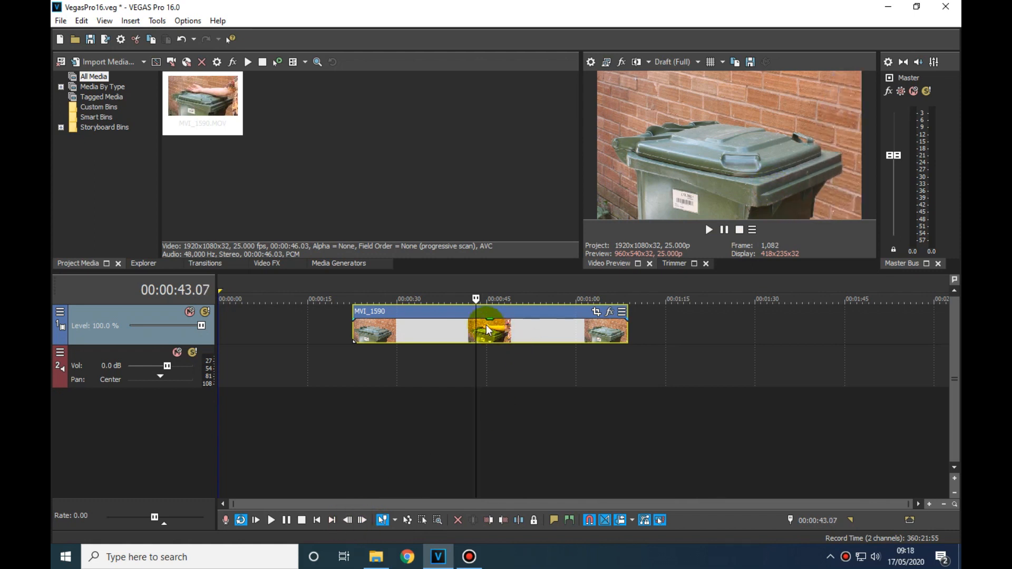
pyautogui.press('s')
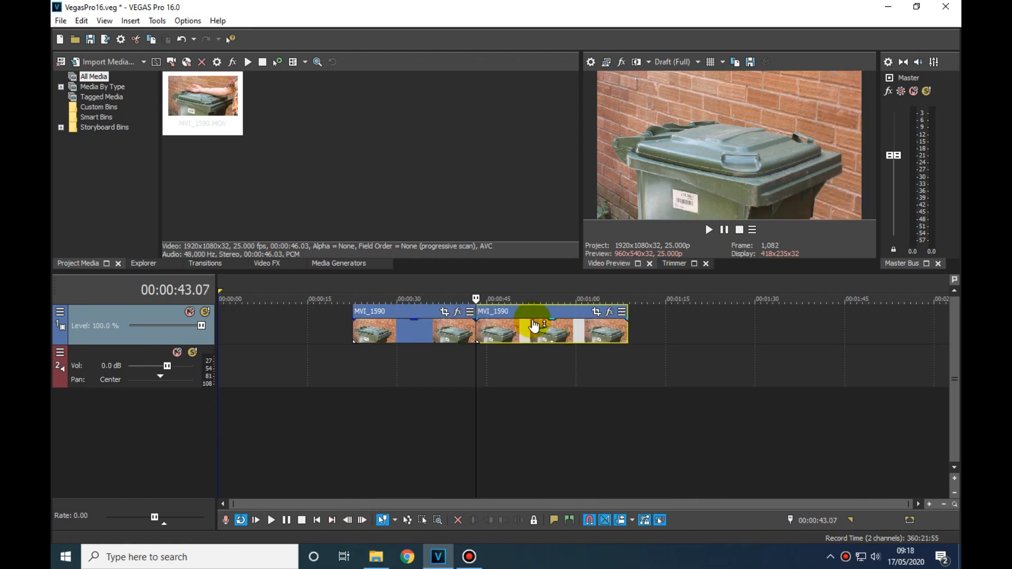
pyautogui.moveTo(517, 311); pyautogui.dragTo(533, 312)
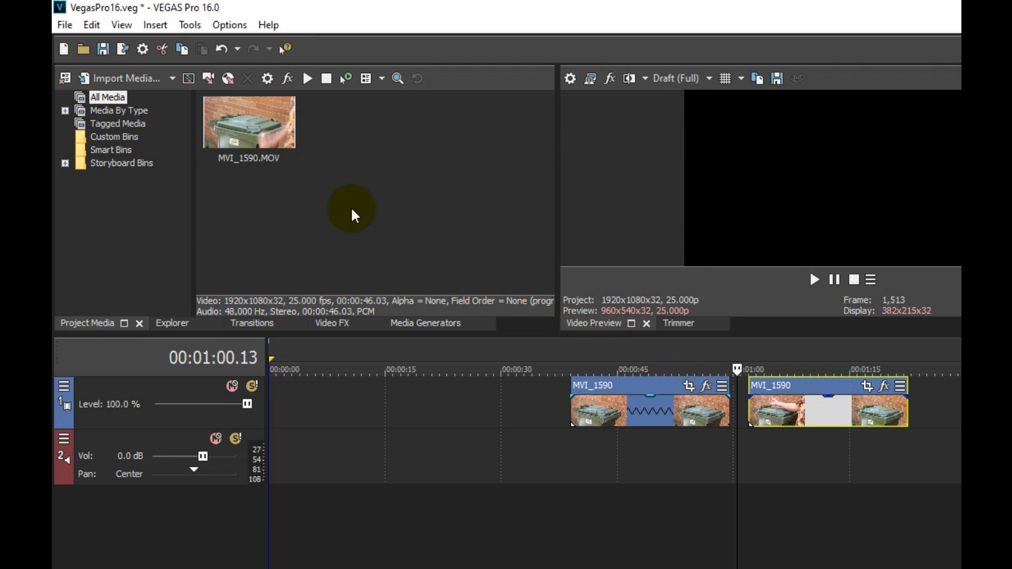
# - Insert a new video track and move the arm clip onto it, directly above the empty-bin clip
pyautogui.click(155, 25)
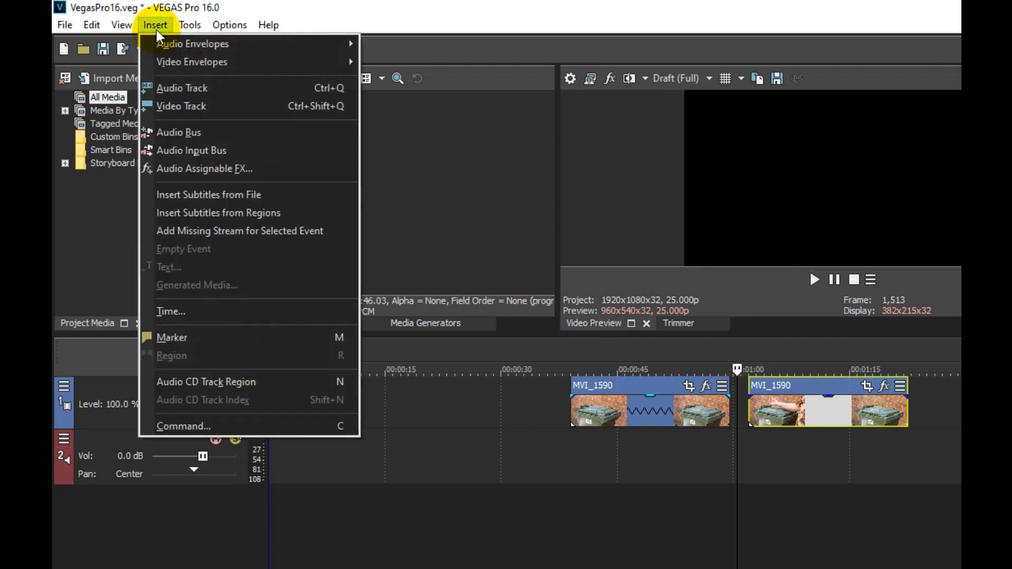
pyautogui.click(201, 116)
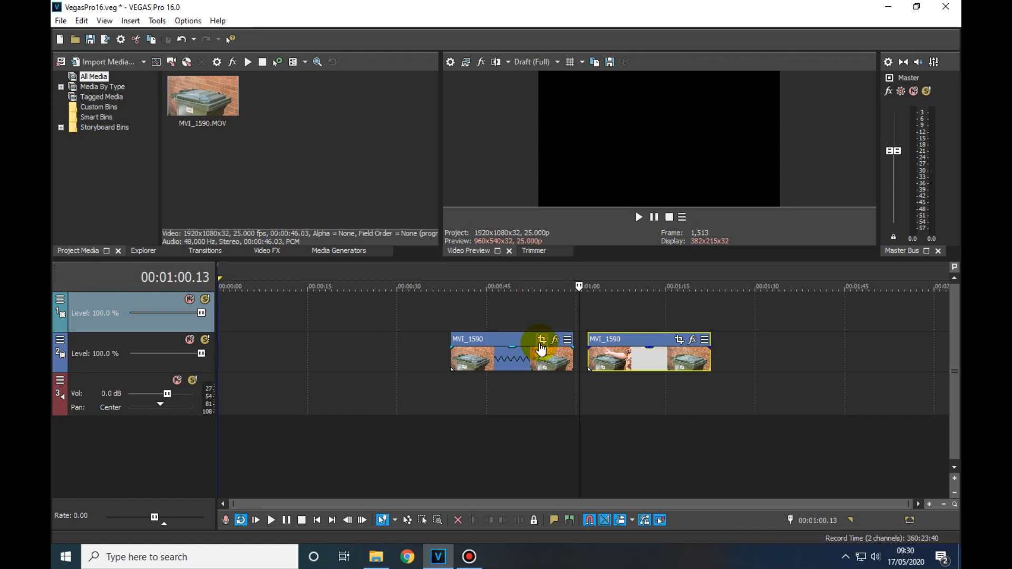
pyautogui.moveTo(639, 357); pyautogui.dragTo(568, 307)
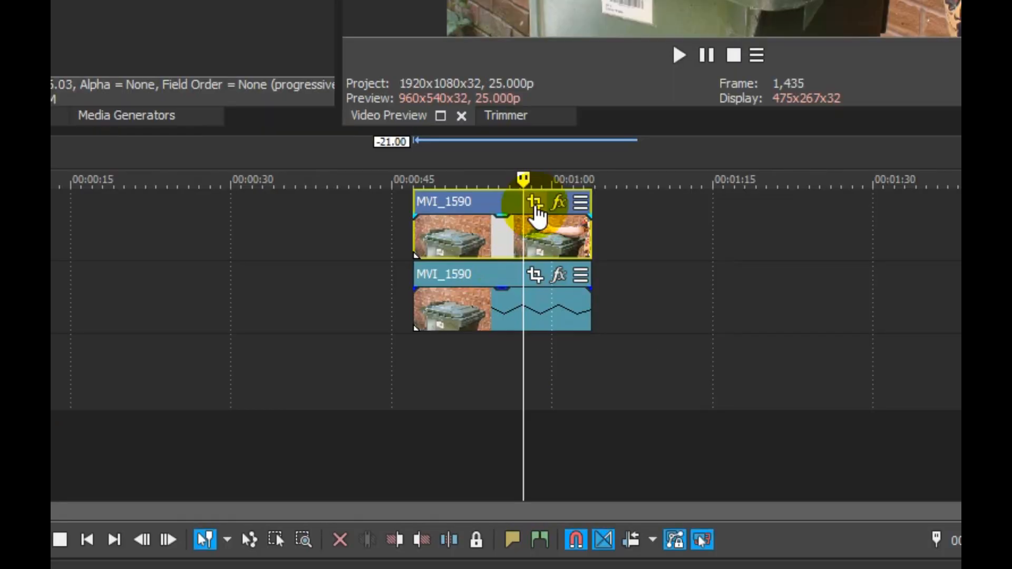
# - Enable the mask in the upper clip's Event Pan/Crop and draw a large ellipse covering the elbow end of the arm and the body
pyautogui.click(535, 205)
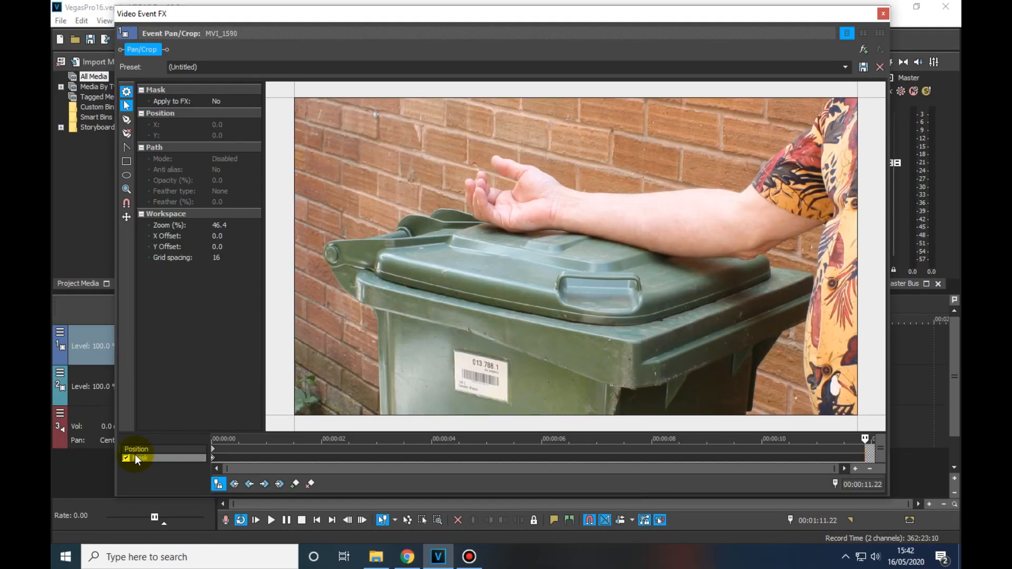
pyautogui.click(127, 458)
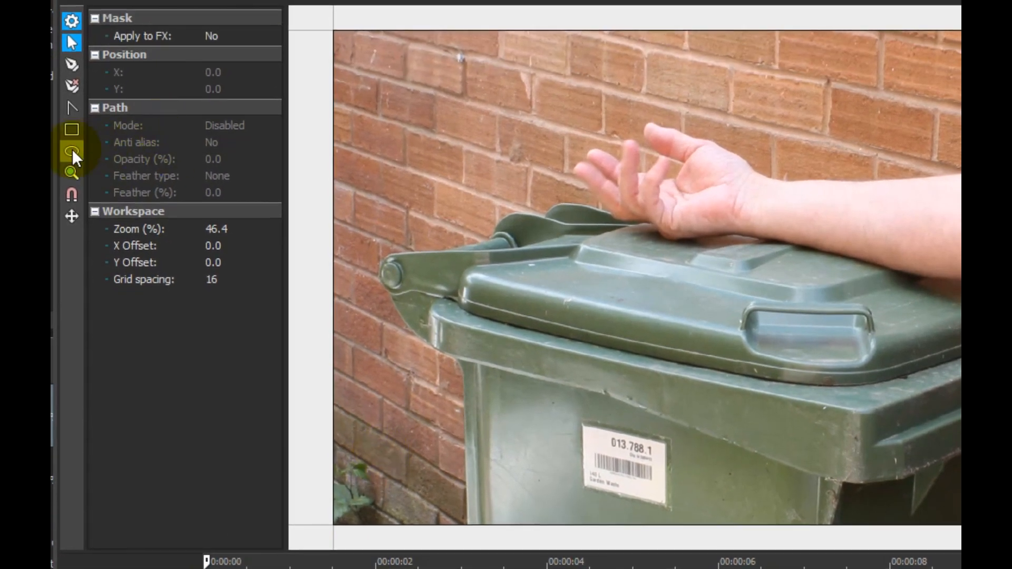
pyautogui.click(71, 152)
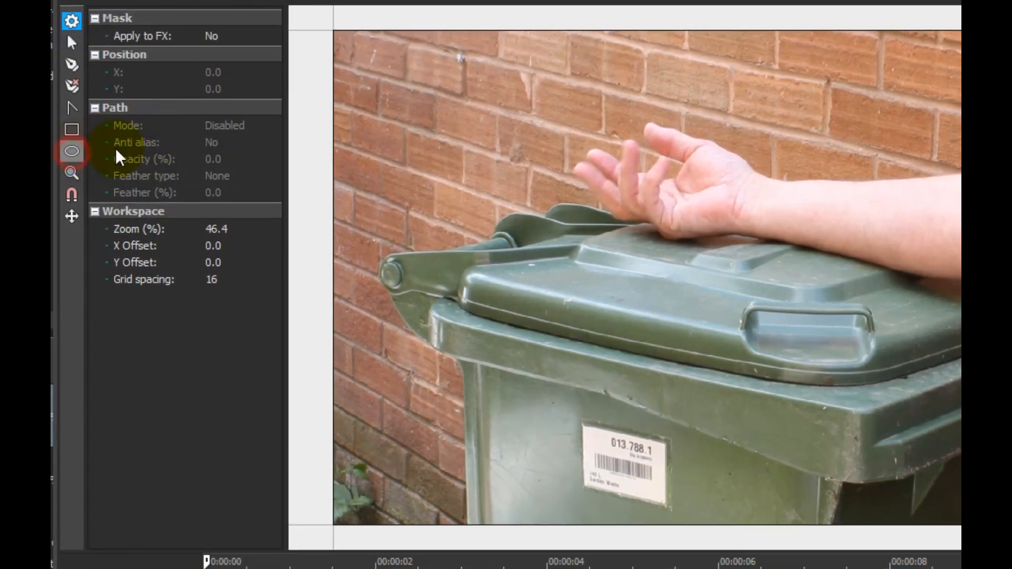
pyautogui.scroll(-5, 708, 207)
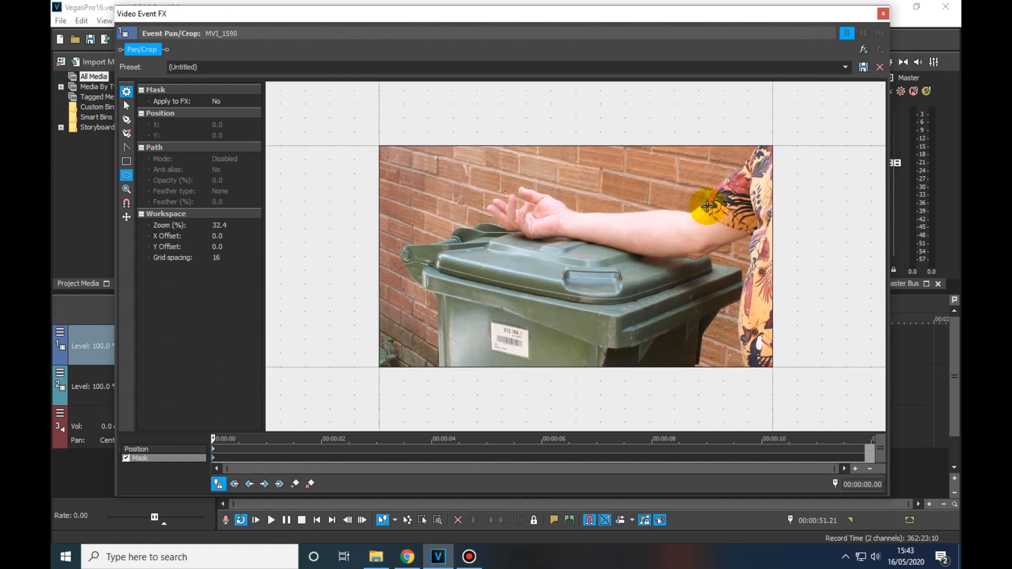
pyautogui.moveTo(842, 126); pyautogui.dragTo(612, 381)
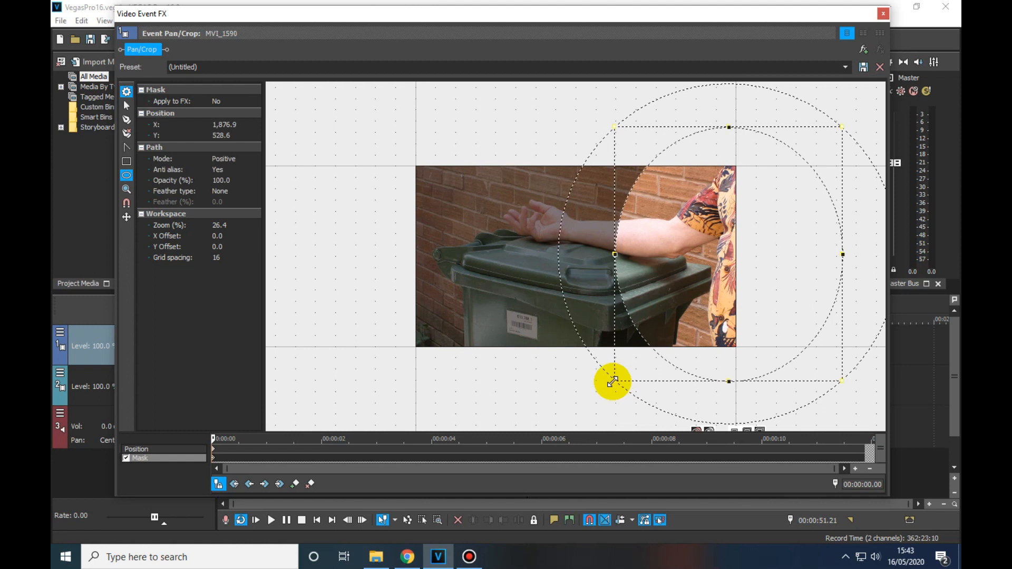
# - Set the ellipse mask's path mode to Negative so the elbow and body are cut out of the clip
pyautogui.moveTo(656, 15); pyautogui.dragTo(630, 55)
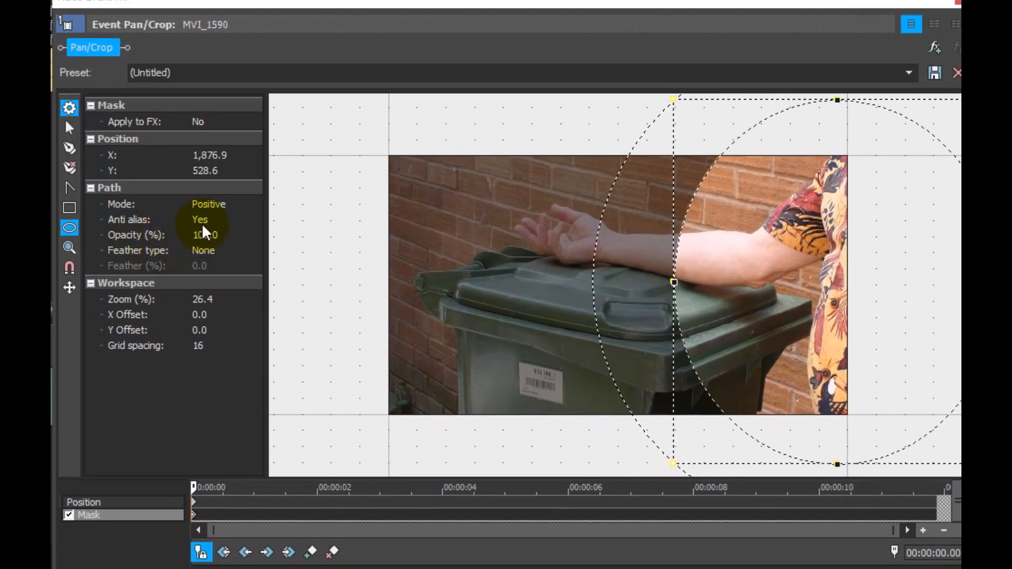
pyautogui.click(218, 209)
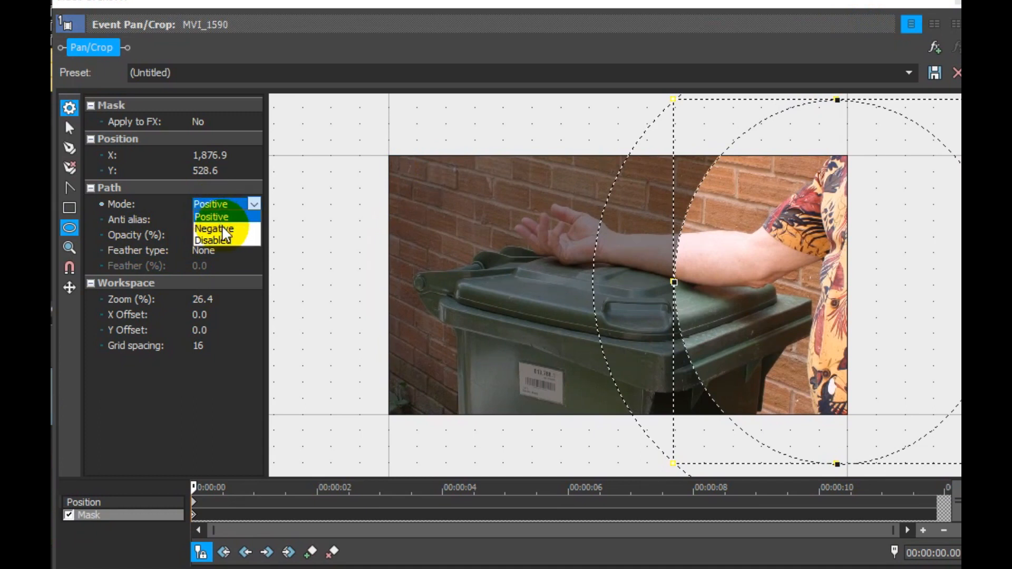
pyautogui.click(223, 228)
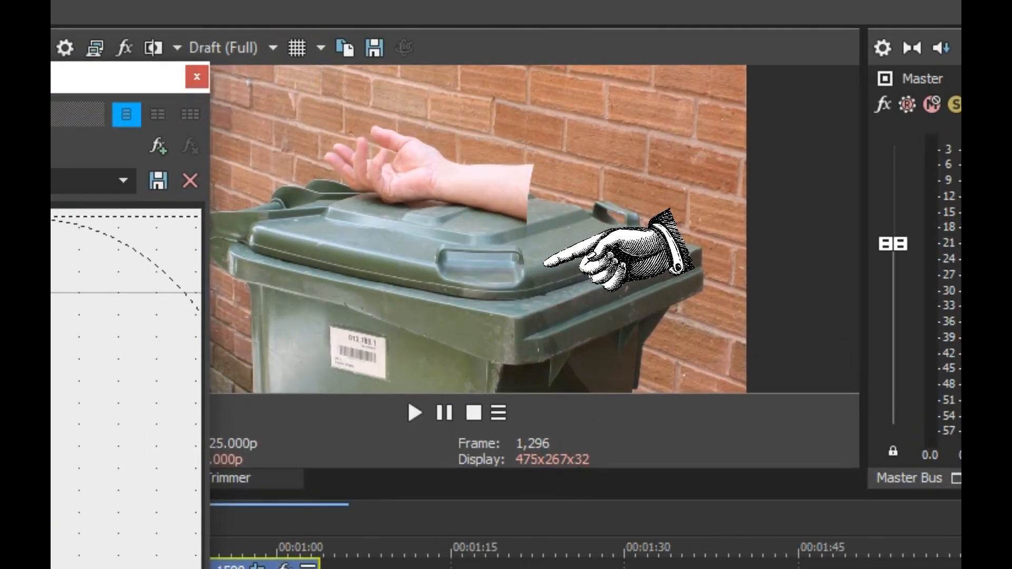
# - Feather the mask edge with type Both at 8.0%, close Event Pan/Crop, and play back the masked arm
pyautogui.moveTo(58, 79); pyautogui.dragTo(538, 3)
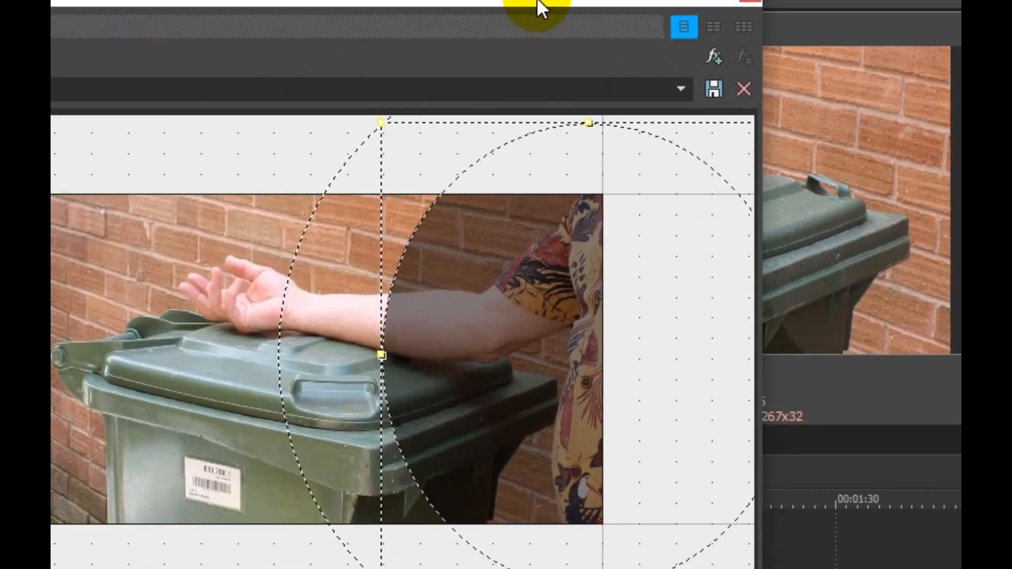
pyautogui.click(229, 278)
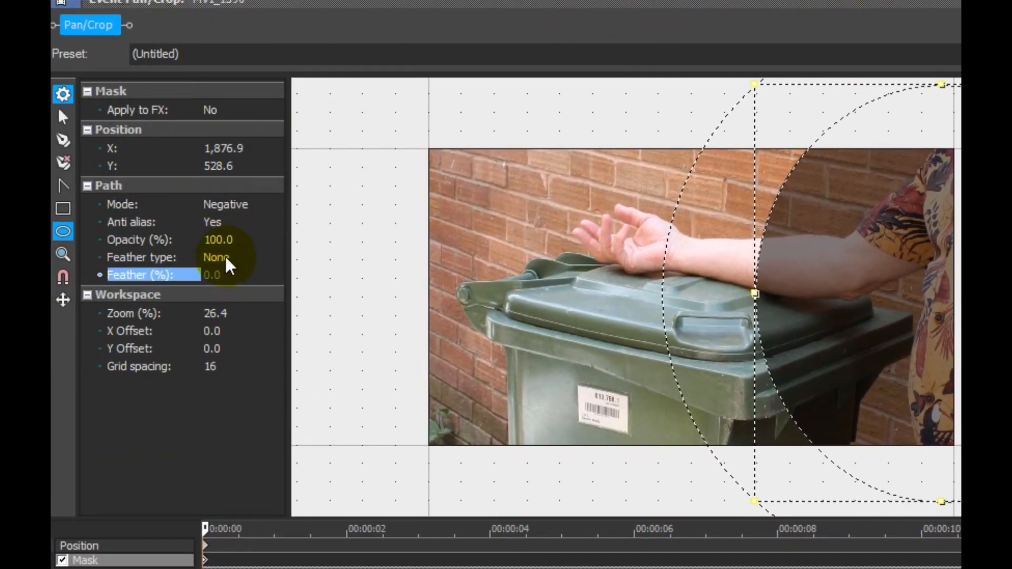
pyautogui.click(227, 259)
pyautogui.click(232, 298)
pyautogui.click(264, 274)
pyautogui.click(262, 272)
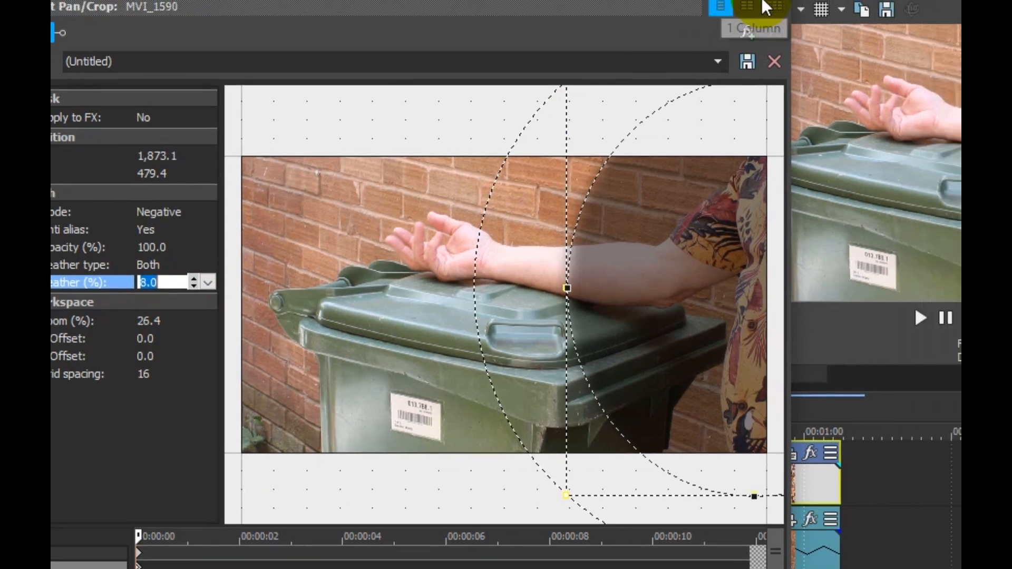
pyautogui.click(828, 2)
pyautogui.click(586, 359)
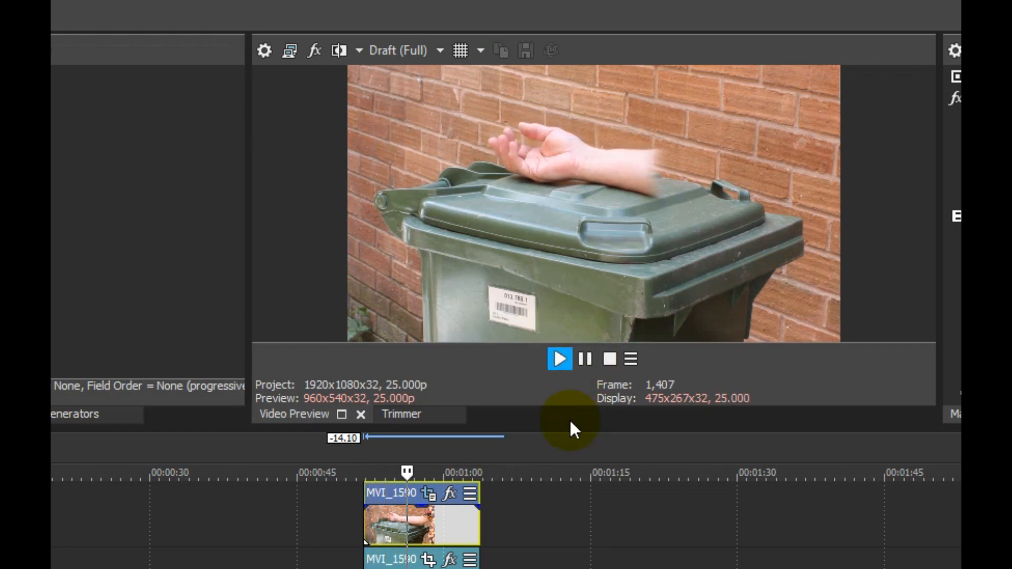
pyautogui.click(586, 358)
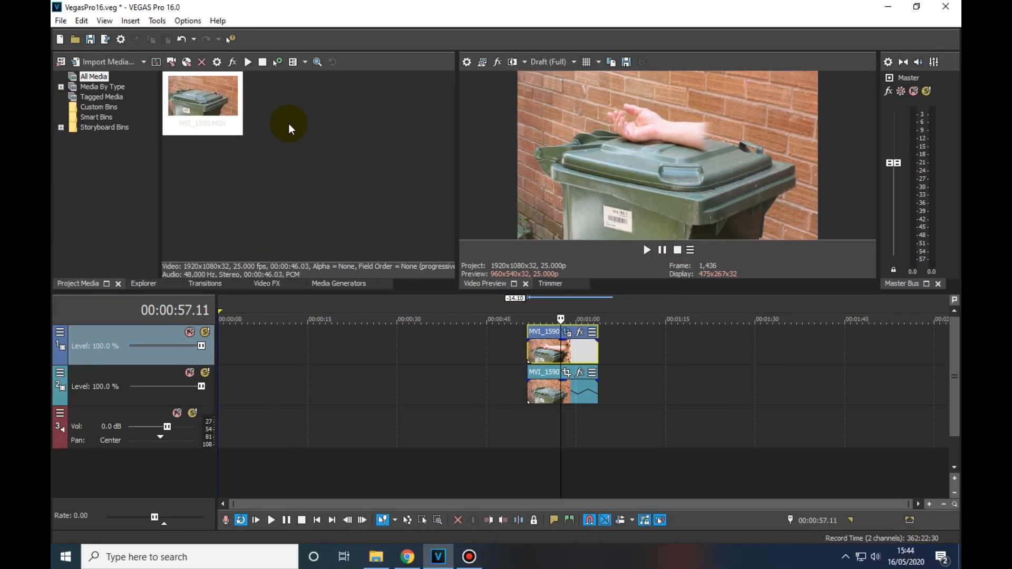
# - Insert a new video track and place the rolled beef PNG on it, spanning the same length as the clips below
pyautogui.click(130, 20)
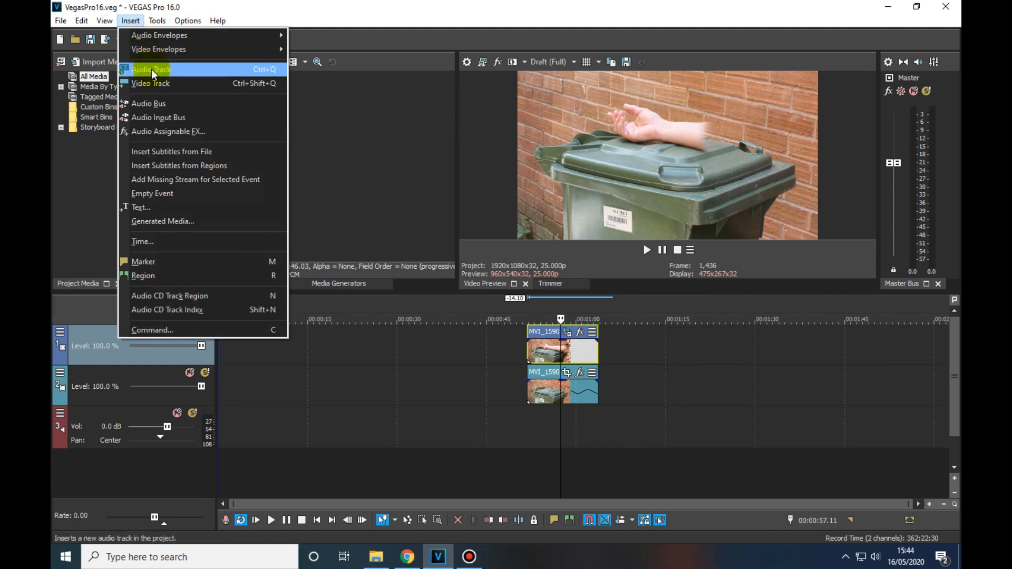
pyautogui.click(156, 85)
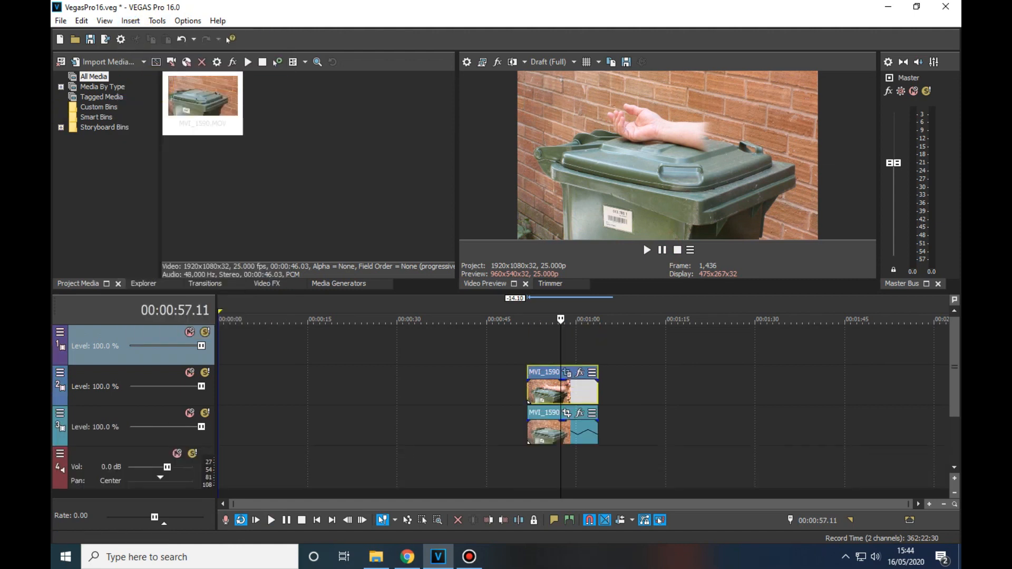
pyautogui.moveTo(372, 418); pyautogui.dragTo(577, 321)
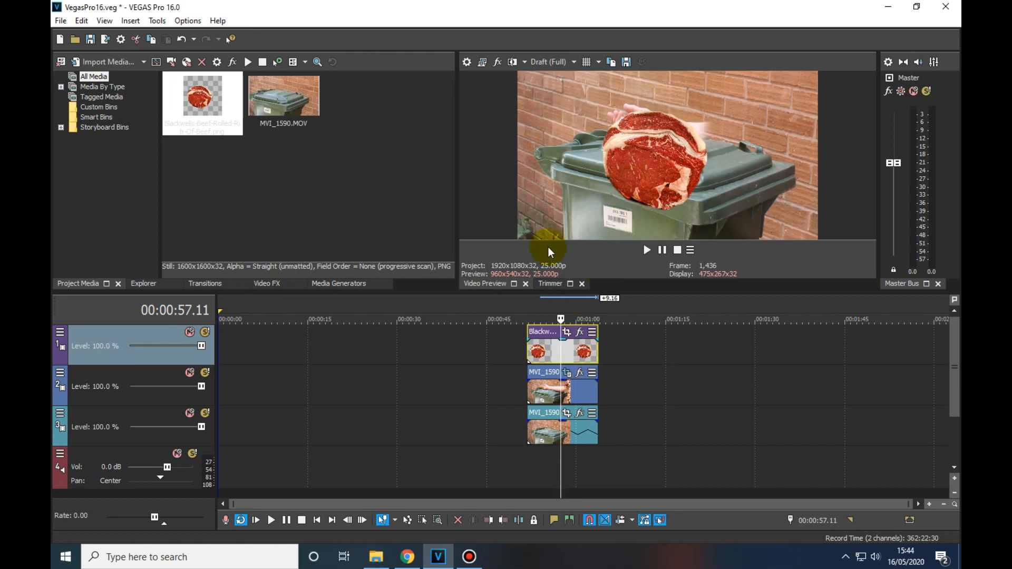
# - Open Track Motion for the beef track and switch its compositing mode to 3D Source Alpha
pyautogui.moveTo(456, 219); pyautogui.dragTo(425, 228)
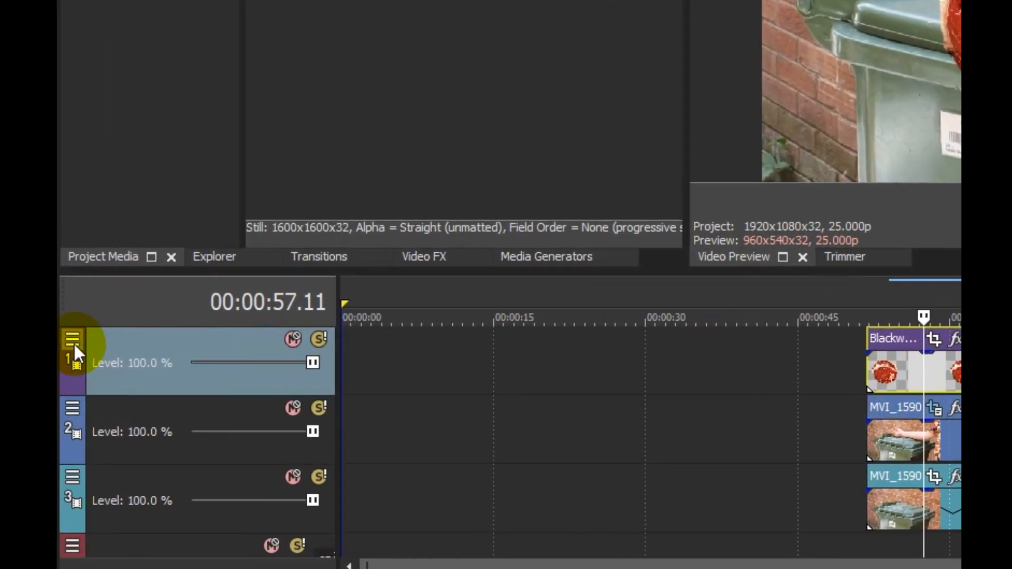
pyautogui.click(74, 343)
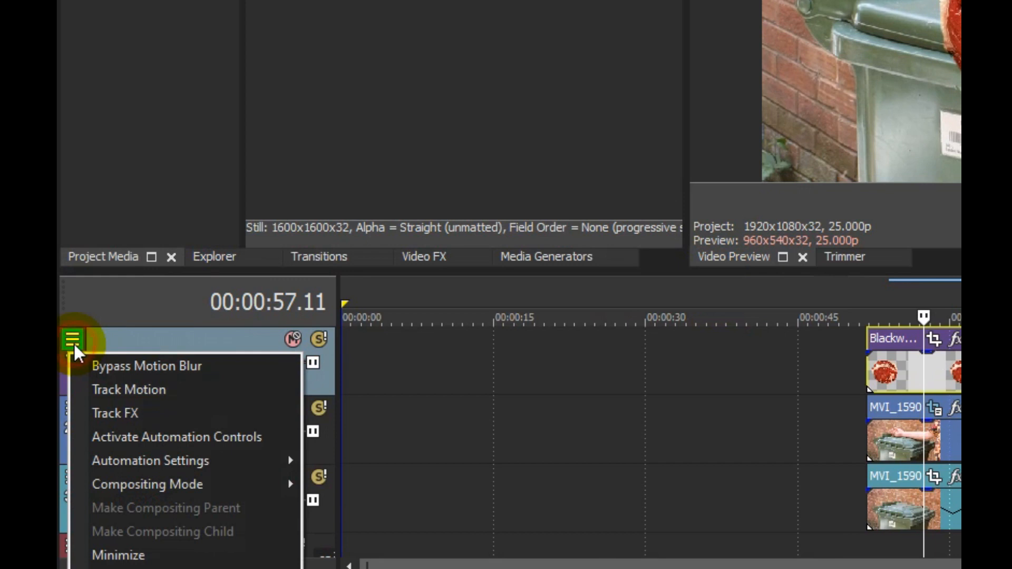
pyautogui.click(120, 390)
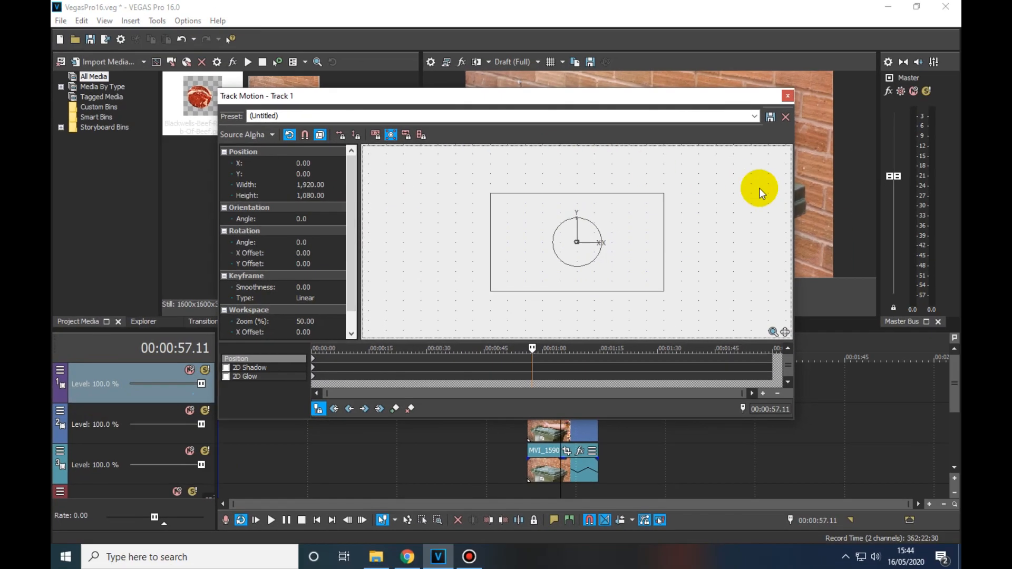
pyautogui.moveTo(942, 158); pyautogui.dragTo(842, 180)
pyautogui.moveTo(716, 59); pyautogui.dragTo(540, 11)
pyautogui.moveTo(460, 75); pyautogui.dragTo(460, 75)
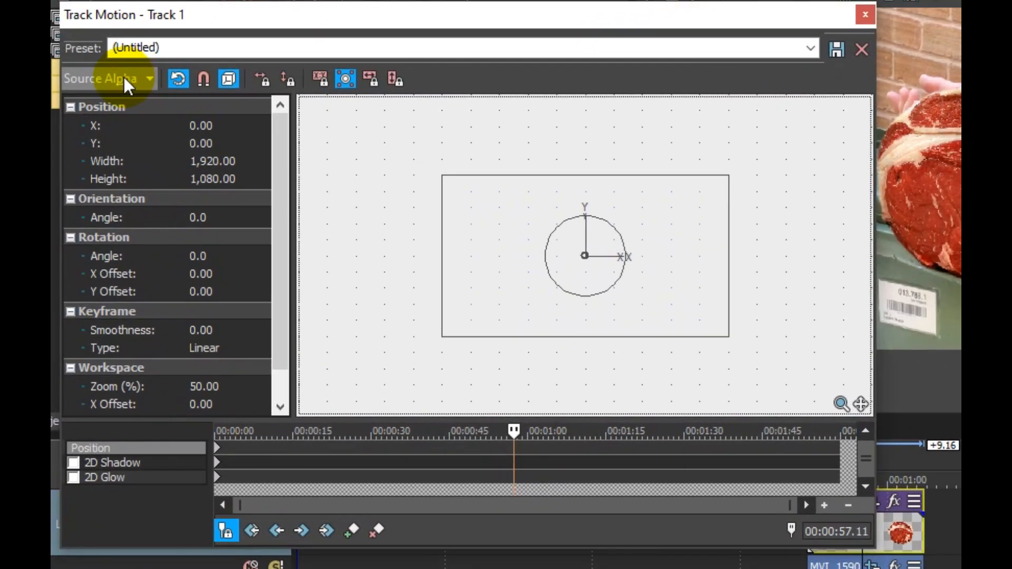
pyautogui.click(106, 114)
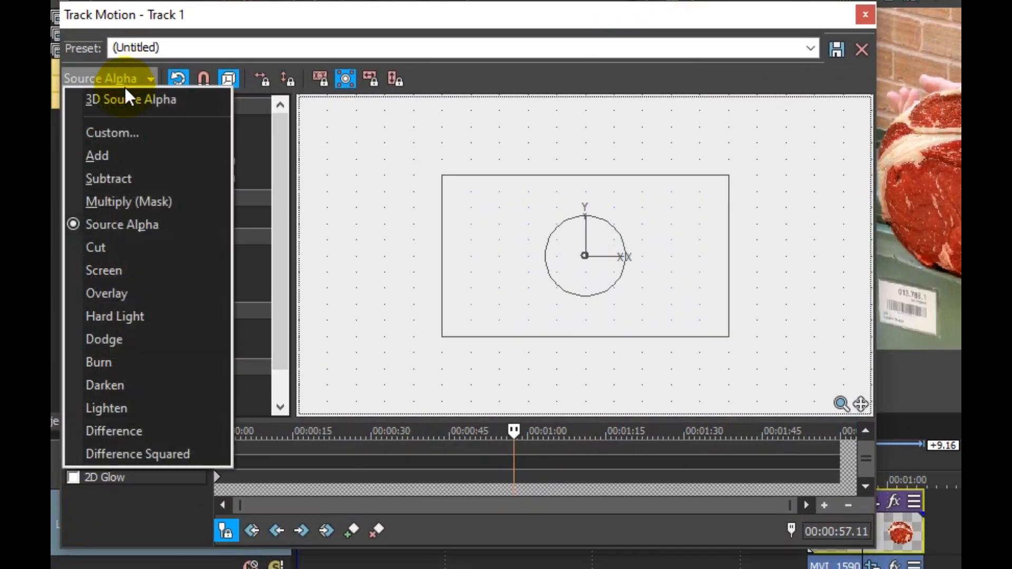
pyautogui.click(128, 98)
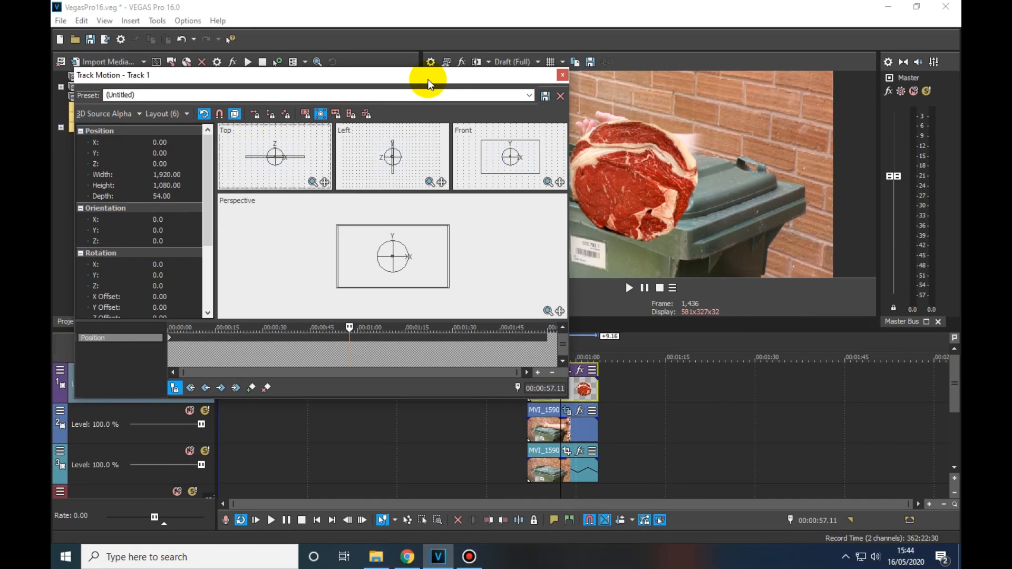
# - Shrink the beef image to about 298 × 319, tilt it about -1.4° around Z, and place it over the arm's cut end
pyautogui.moveTo(428, 78); pyautogui.dragTo(388, 71)
pyautogui.moveTo(371, 69); pyautogui.dragTo(362, 68)
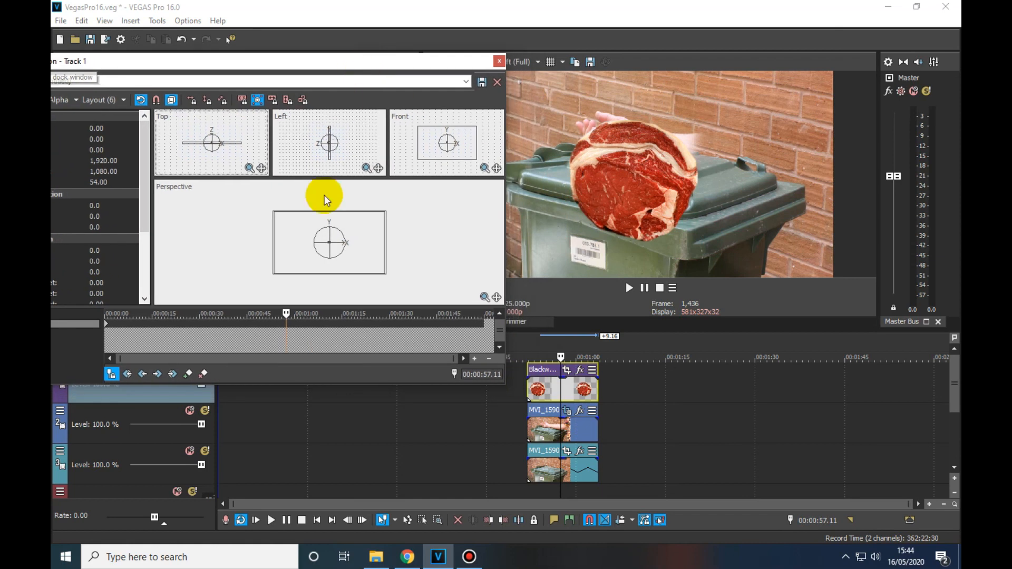
pyautogui.click(368, 242)
pyautogui.moveTo(387, 213)
pyautogui.mouseDown()
pyautogui.moveTo(372, 223)
pyautogui.moveTo(390, 210)
pyautogui.moveTo(362, 194)
pyautogui.moveTo(364, 224)
pyautogui.moveTo(422, 227)
pyautogui.moveTo(387, 212)
pyautogui.moveTo(359, 249)
pyautogui.moveTo(389, 270)
pyautogui.moveTo(373, 208)
pyautogui.moveTo(330, 233)
pyautogui.moveTo(354, 233)
pyautogui.moveTo(394, 207)
pyautogui.moveTo(374, 215)
pyautogui.moveTo(395, 216)
pyautogui.mouseUp()
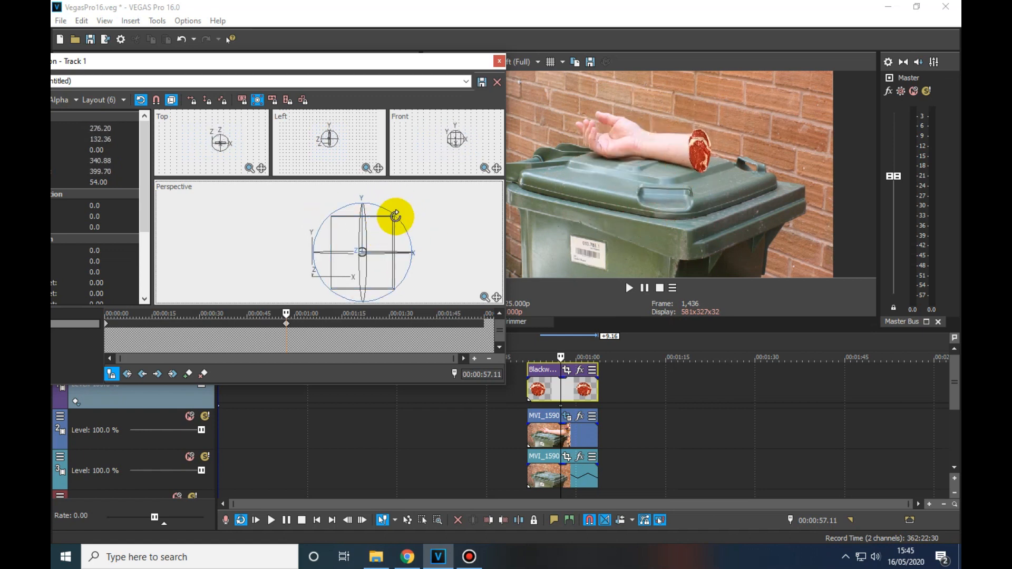
pyautogui.moveTo(400, 278); pyautogui.dragTo(391, 228)
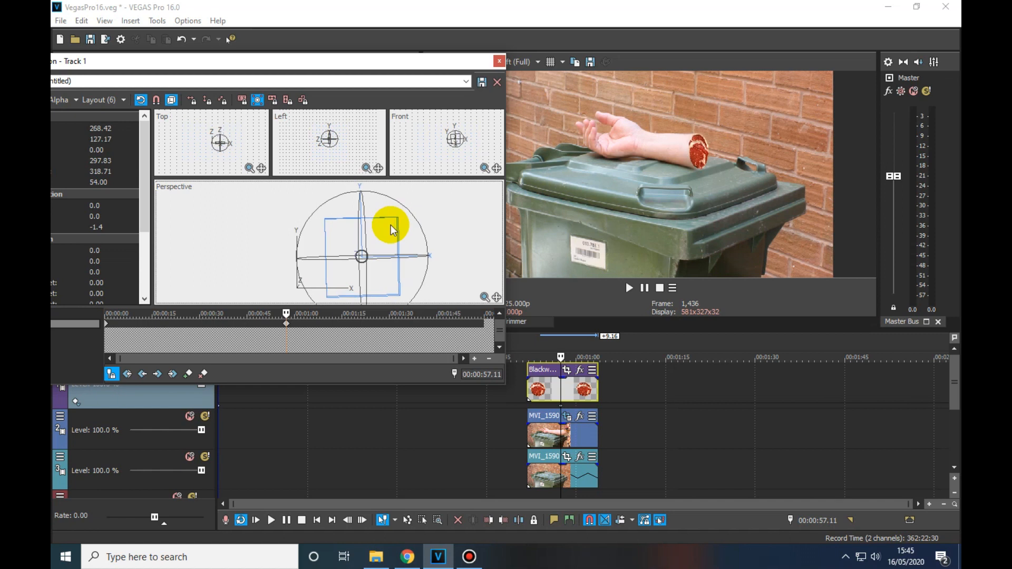
pyautogui.click(499, 62)
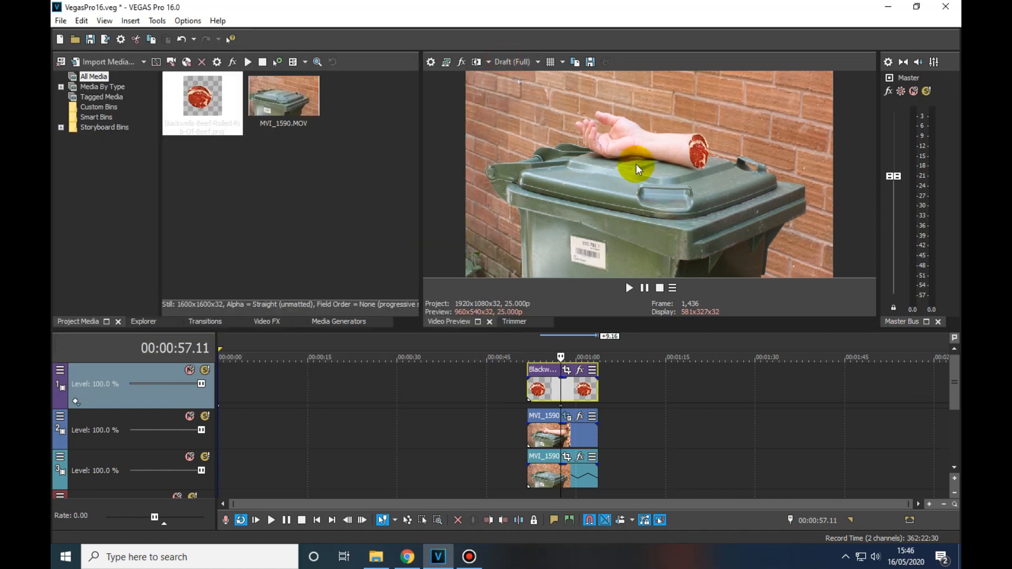
# - Select the time range covering the stacked clips, 00:00:51.21 to 00:01:03.18, and open the Render As settings
pyautogui.click(583, 375)
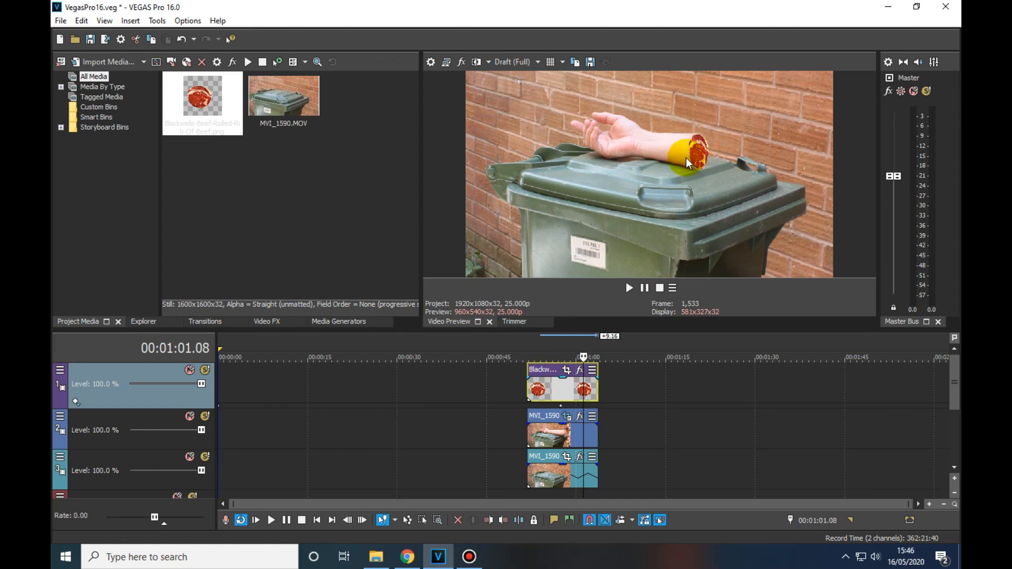
pyautogui.moveTo(526, 348); pyautogui.dragTo(598, 360)
pyautogui.click(61, 21)
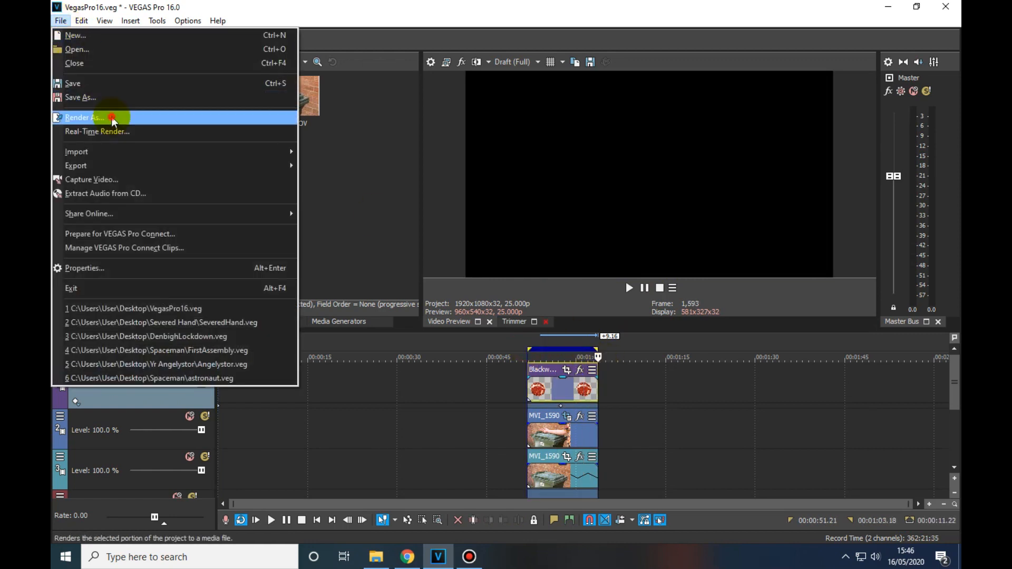
pyautogui.click(111, 118)
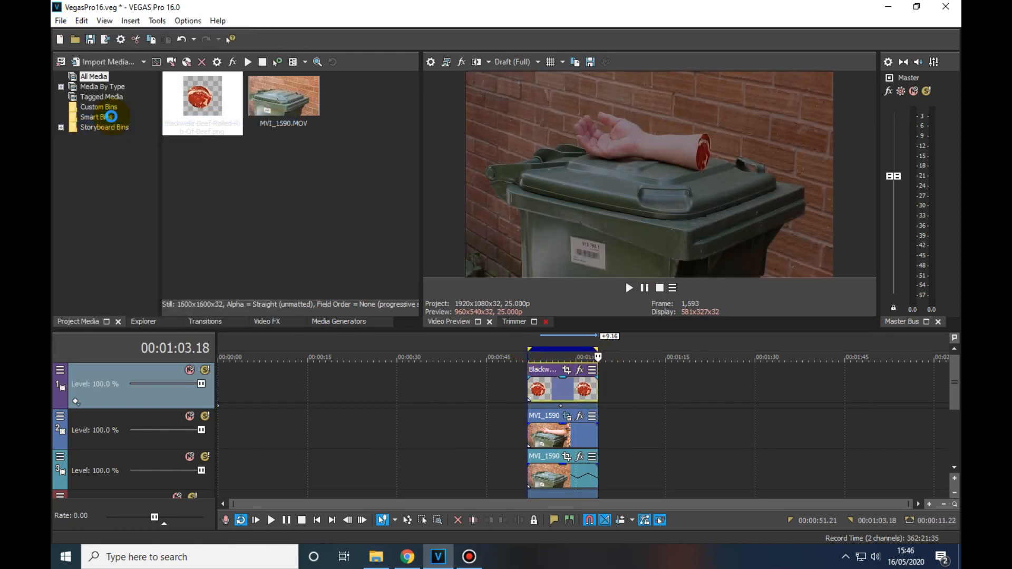